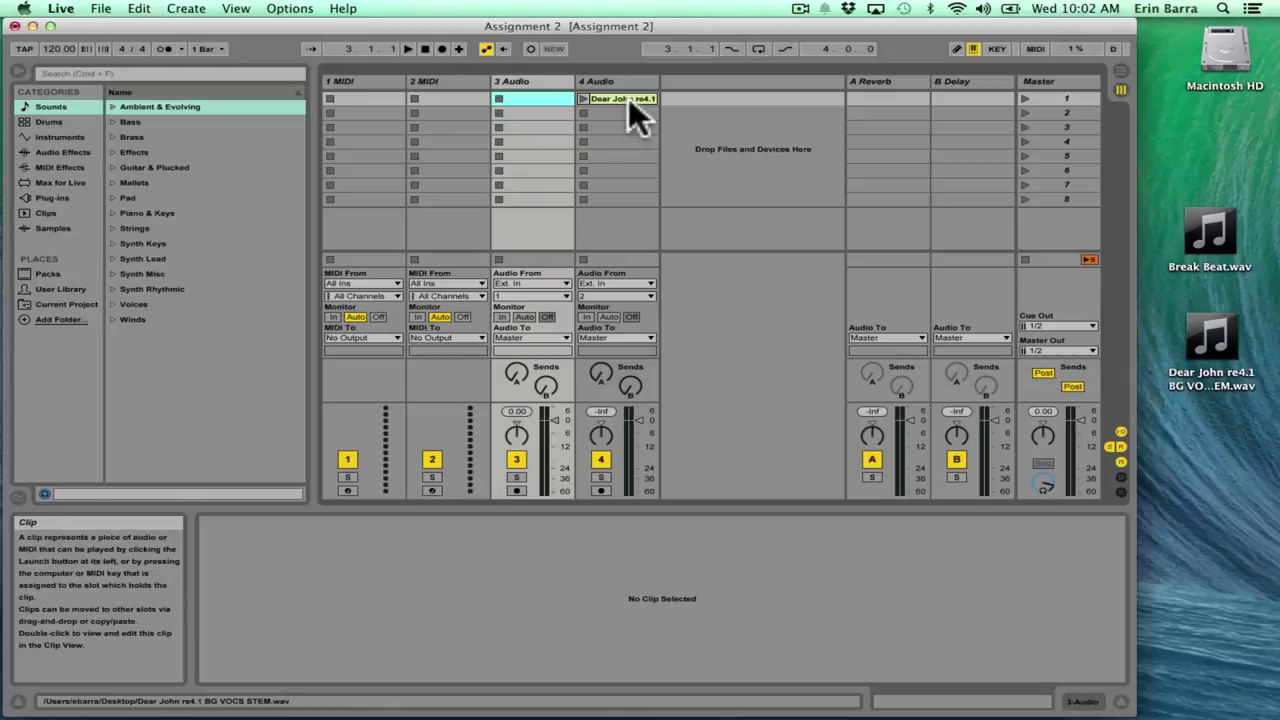
Step: Import Break Beat.wav from the desktop into the second clip slot of the 3 Audio track and enlarge the window
{"action": "left_click_drag", "start_coordinate": [1205, 252], "coordinate": [521, 112]}
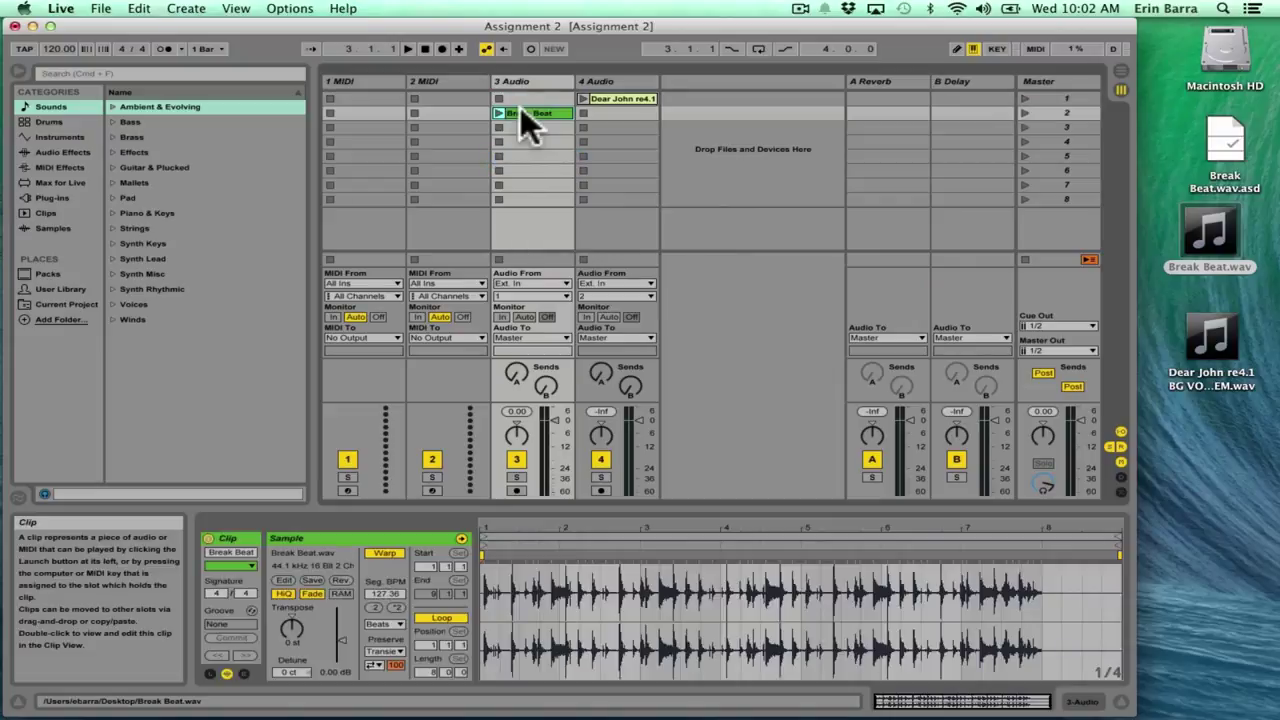
{"action": "left_click", "coordinate": [51, 25]}
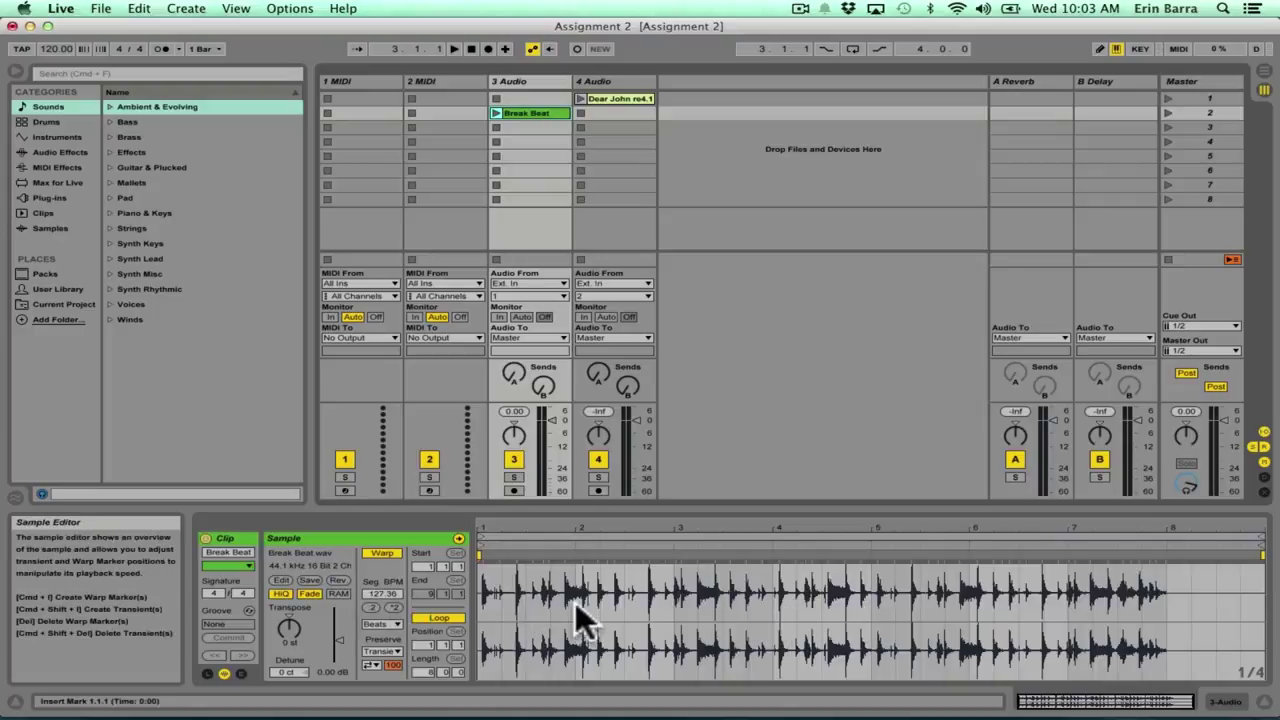
Step: Turn on the metronome and audition the Break Beat clip against it
{"action": "left_click", "coordinate": [161, 48]}
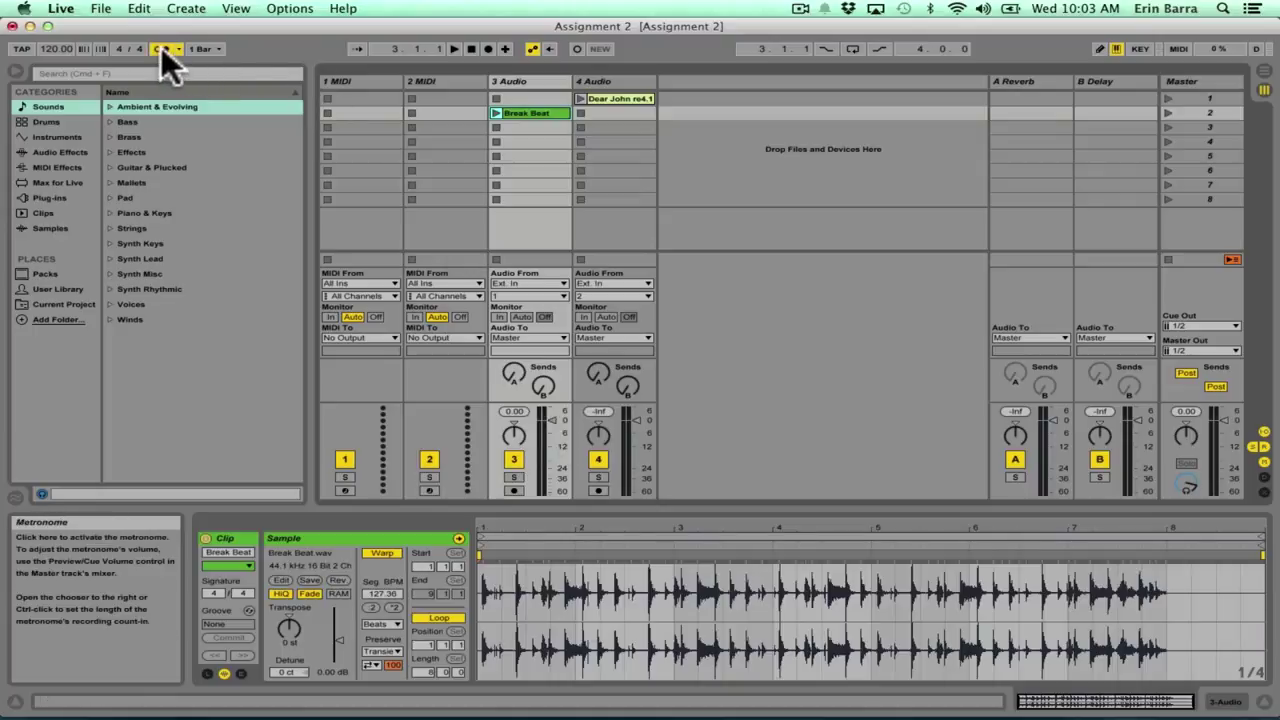
{"action": "left_click", "coordinate": [496, 112]}
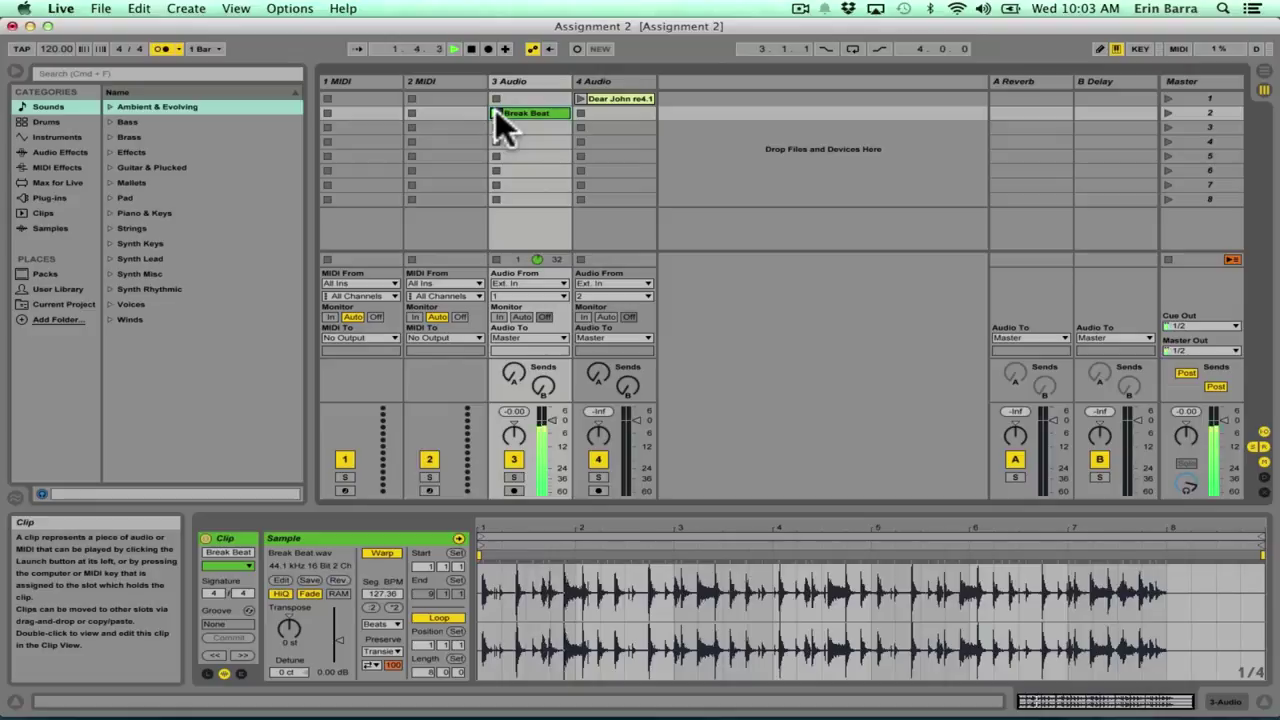
{"action": "key", "text": "space"}
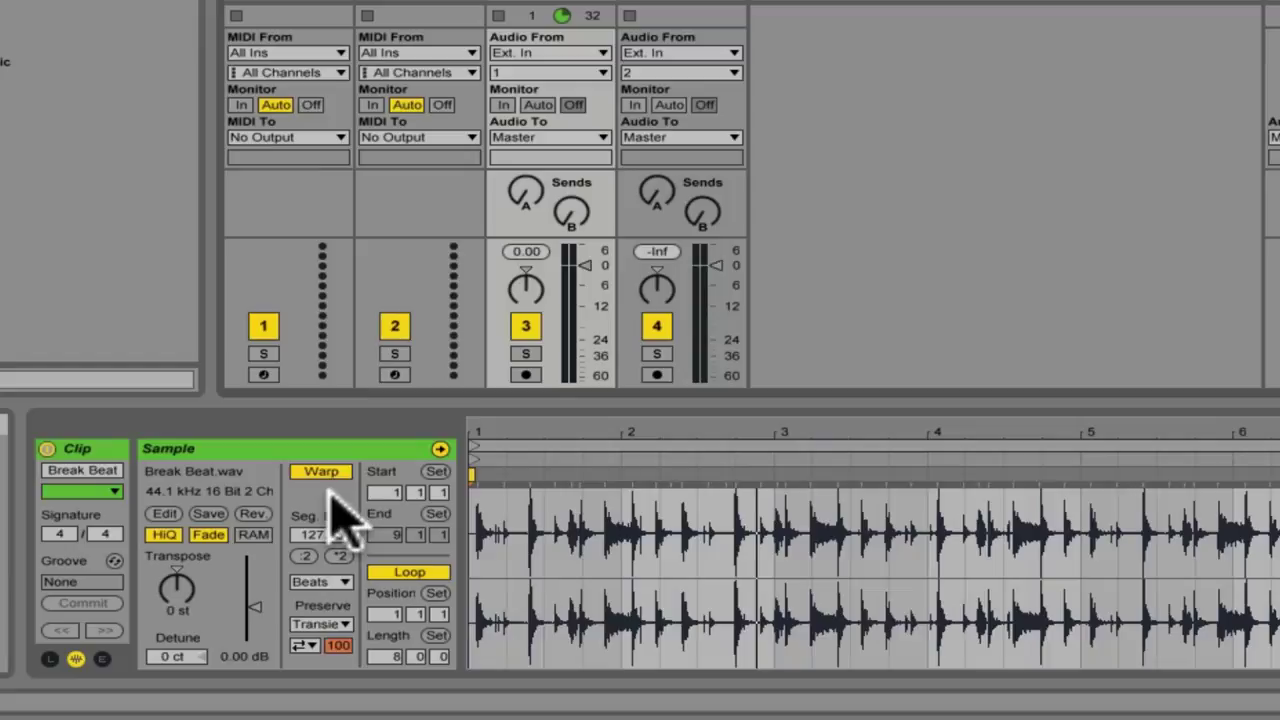
Step: Switch the Break Beat clip's warping off and back on, and examine the transients in its waveform
{"action": "left_click", "coordinate": [328, 471]}
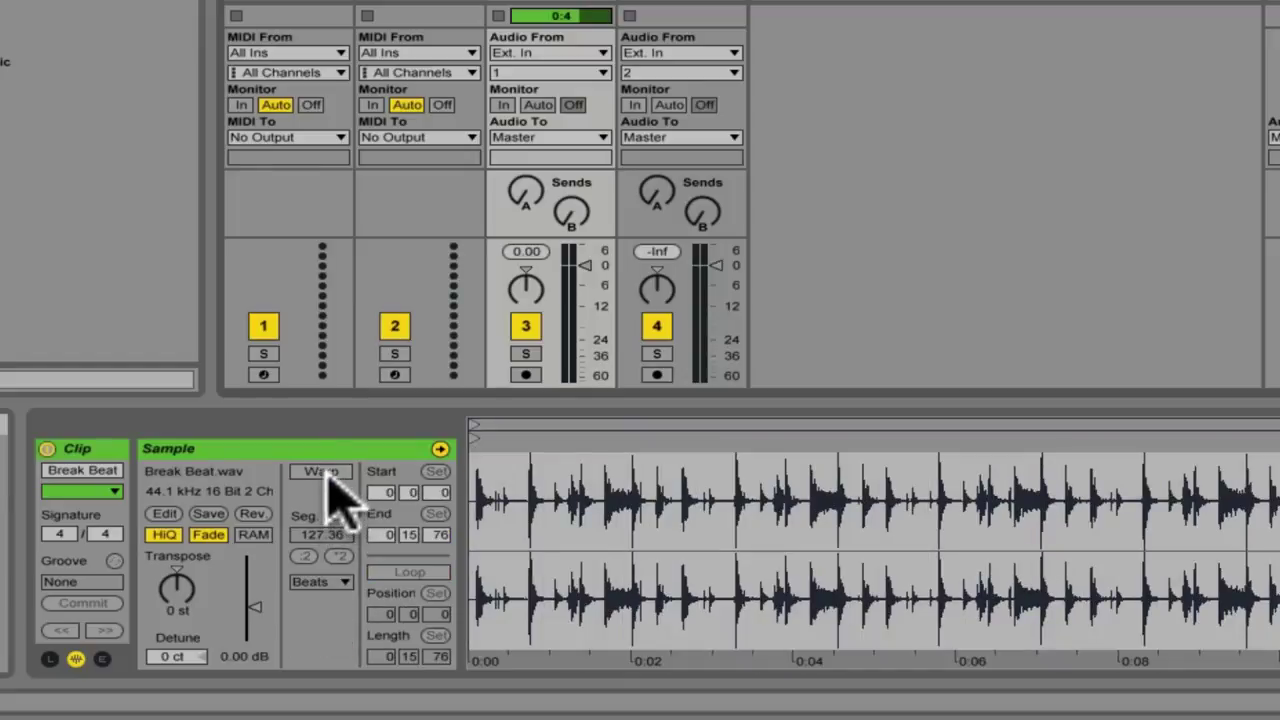
{"action": "left_click", "coordinate": [325, 471]}
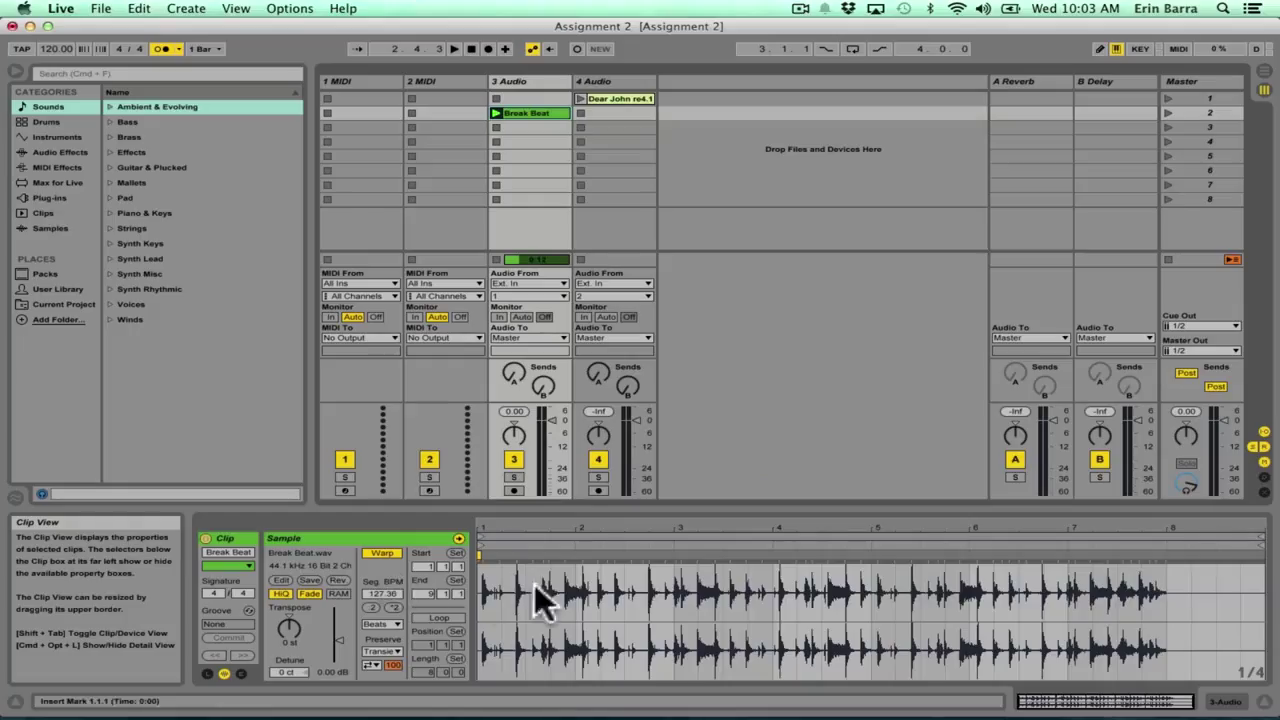
{"action": "left_click_drag", "start_coordinate": [643, 528], "coordinate": [643, 610]}
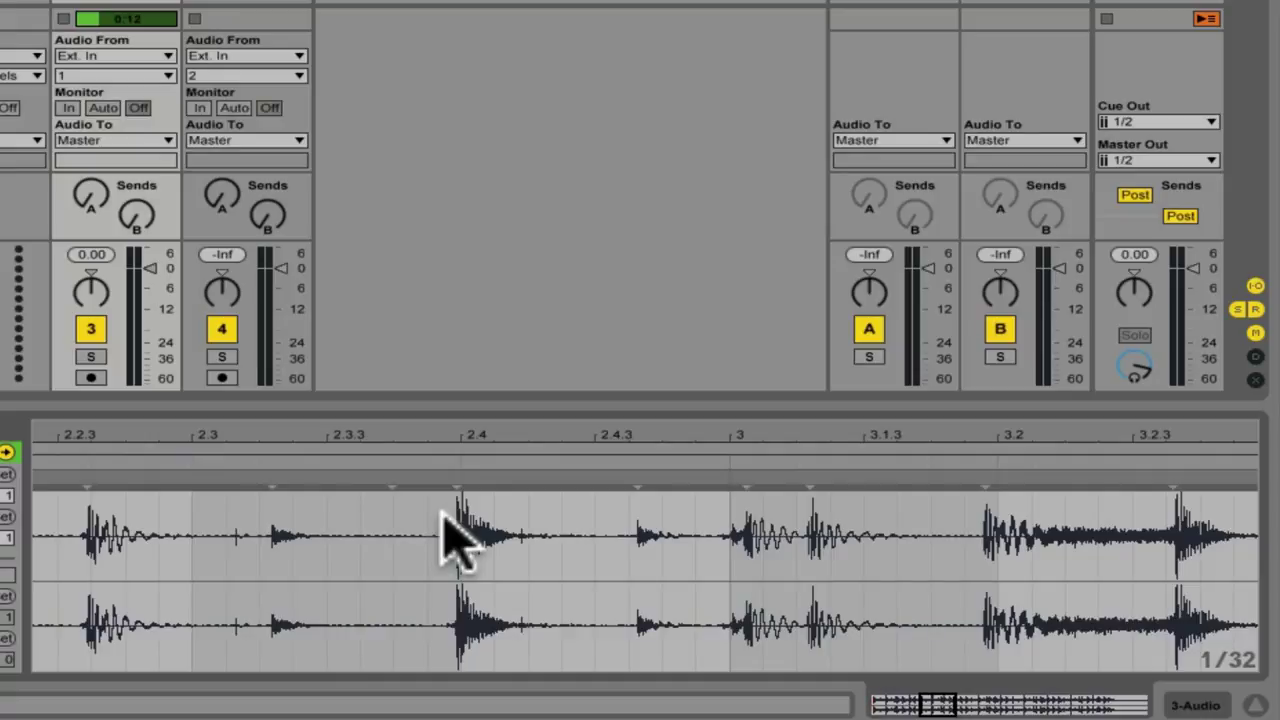
{"action": "left_click_drag", "start_coordinate": [457, 440], "coordinate": [455, 438]}
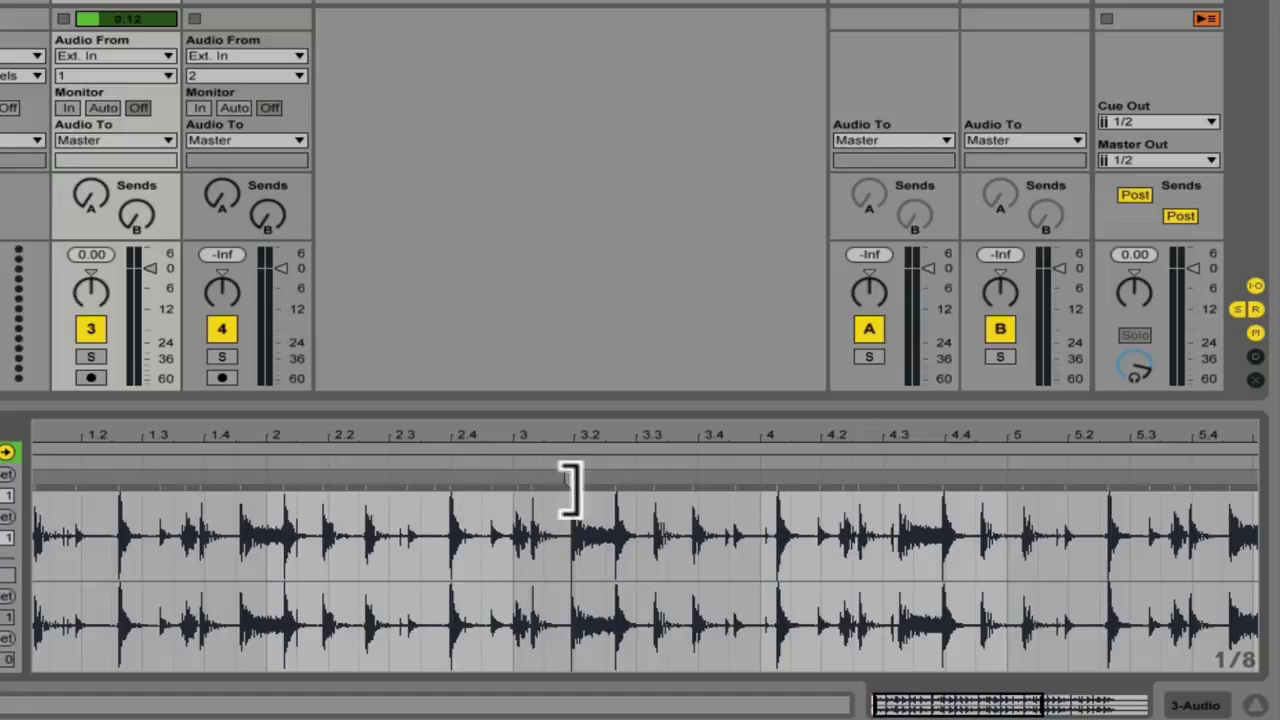
Step: Try adding a warp marker at the bar 3 transient of the Break Beat clip
{"action": "mouse_move", "coordinate": [614, 480]}
{"action": "left_mouse_down"}
{"action": "mouse_move", "coordinate": [314, 500]}
{"action": "mouse_move", "coordinate": [177, 534]}
{"action": "mouse_move", "coordinate": [449, 534]}
{"action": "mouse_move", "coordinate": [308, 550]}
{"action": "mouse_move", "coordinate": [189, 543]}
{"action": "mouse_move", "coordinate": [577, 537]}
{"action": "mouse_move", "coordinate": [572, 525]}
{"action": "left_mouse_up"}
{"action": "key", "text": "super+z"}
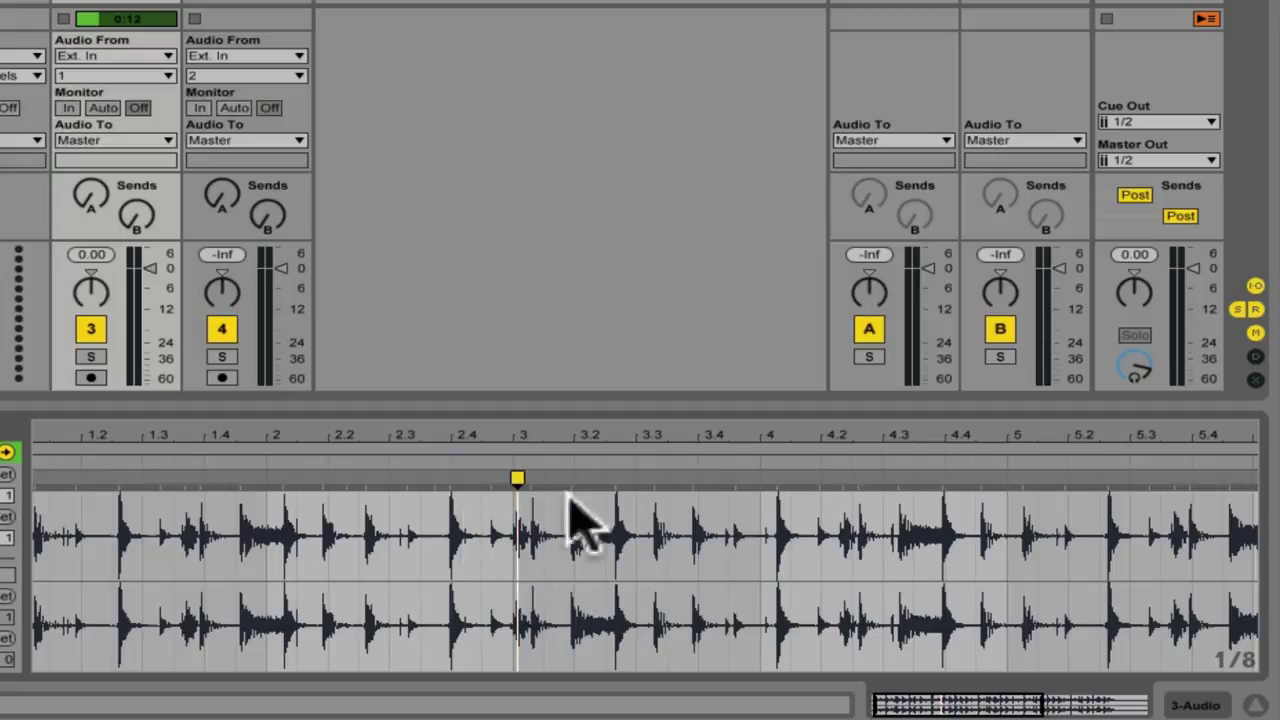
{"action": "mouse_move", "coordinate": [773, 482]}
{"action": "left_mouse_down"}
{"action": "mouse_move", "coordinate": [857, 505]}
{"action": "mouse_move", "coordinate": [1100, 491]}
{"action": "mouse_move", "coordinate": [703, 526]}
{"action": "mouse_move", "coordinate": [997, 497]}
{"action": "mouse_move", "coordinate": [742, 537]}
{"action": "mouse_move", "coordinate": [766, 508]}
{"action": "left_mouse_up"}
{"action": "double_click", "coordinate": [766, 508]}
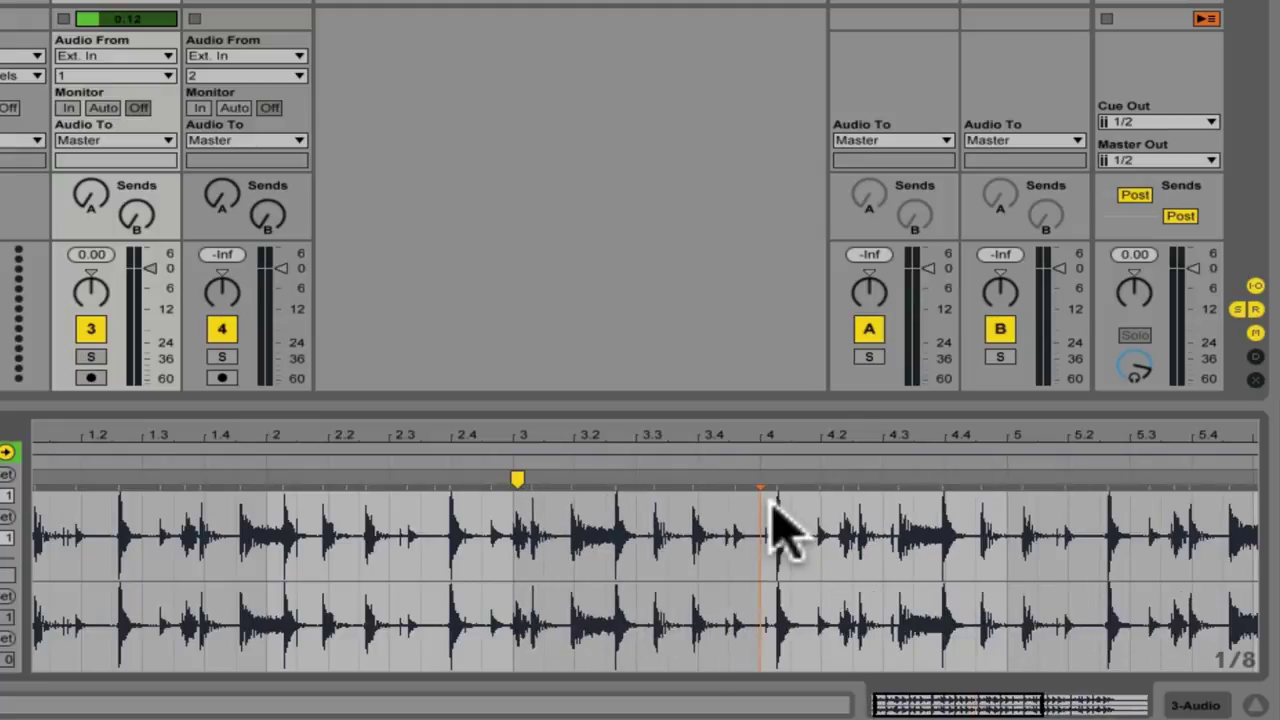
Step: Add warp markers on transients before and after the bar 3 marker, and shift the bar 3 marker to a later position
{"action": "double_click", "coordinate": [364, 480]}
{"action": "double_click", "coordinate": [692, 476]}
{"action": "mouse_move", "coordinate": [517, 480]}
{"action": "left_mouse_down"}
{"action": "mouse_move", "coordinate": [623, 480]}
{"action": "mouse_move", "coordinate": [421, 482]}
{"action": "mouse_move", "coordinate": [466, 497]}
{"action": "mouse_move", "coordinate": [591, 491]}
{"action": "mouse_move", "coordinate": [555, 487]}
{"action": "left_mouse_up"}
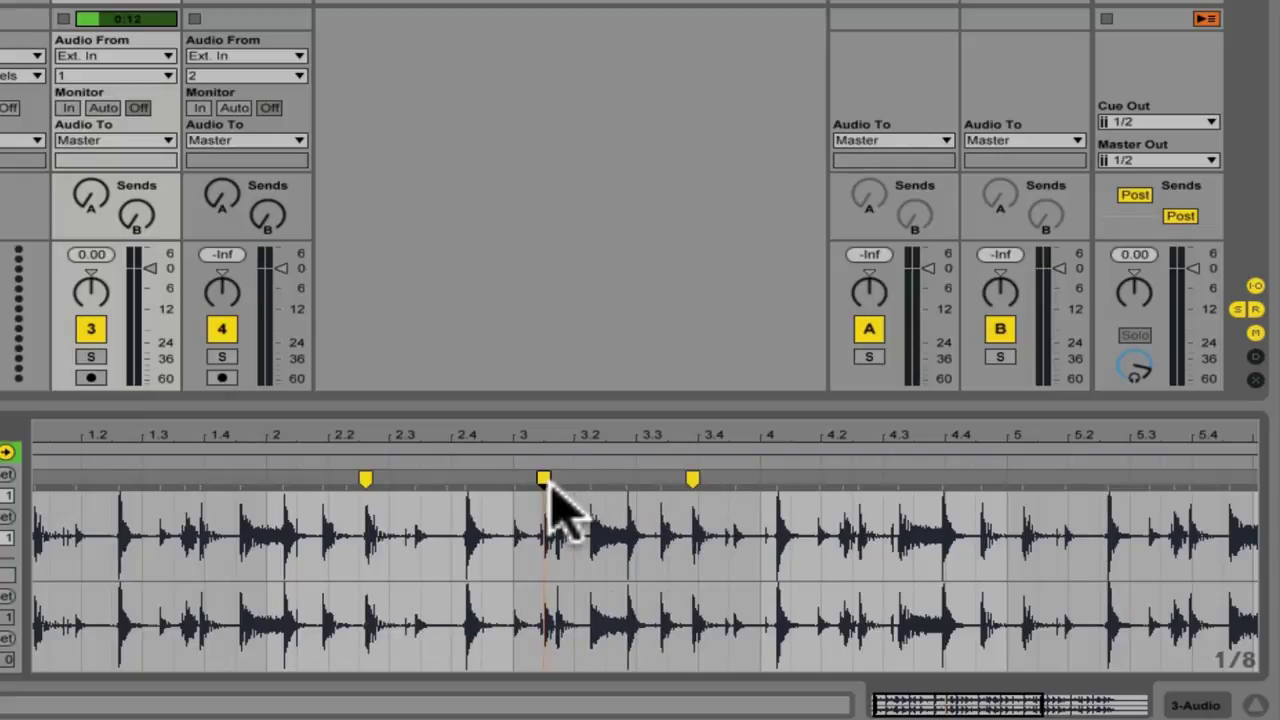
Step: Undo the warp marker shift and the added warp markers in the Break Beat clip
{"action": "key", "text": "ctrl+z"}
{"action": "key", "text": "ctrl+z"}
{"action": "key", "text": "ctrl+z"}
{"action": "key", "text": "ctrl+z"}
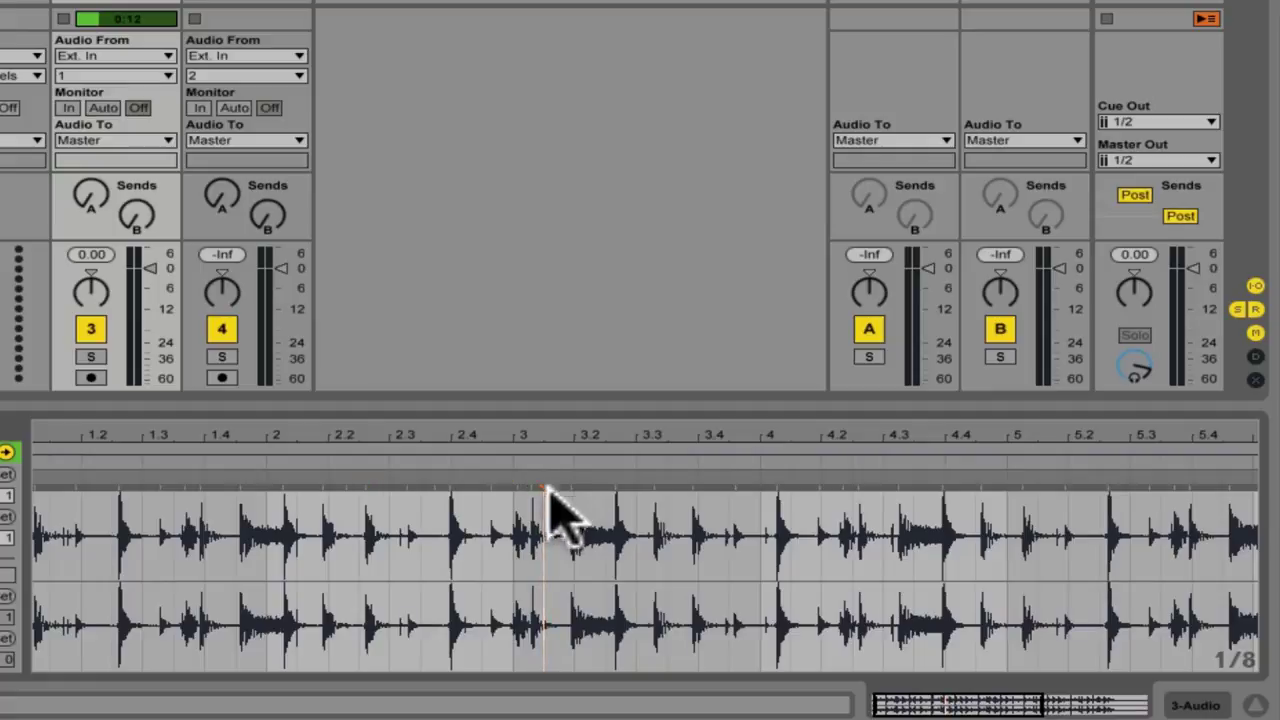
{"action": "key", "text": "ctrl+z"}
Step: Set 1.1.1 at the first transient of the Break Beat clip and play it back against the metronome
{"action": "left_click_drag", "start_coordinate": [80, 429], "coordinate": [115, 483]}
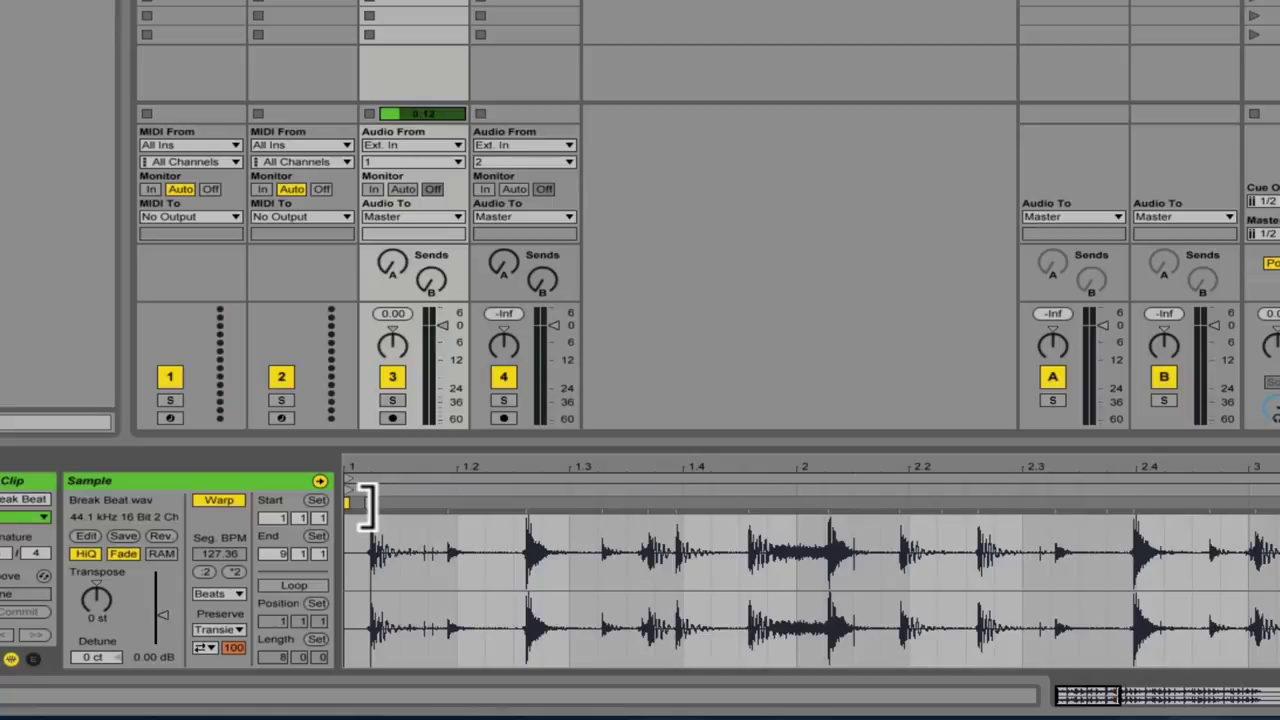
{"action": "right_click", "coordinate": [366, 505]}
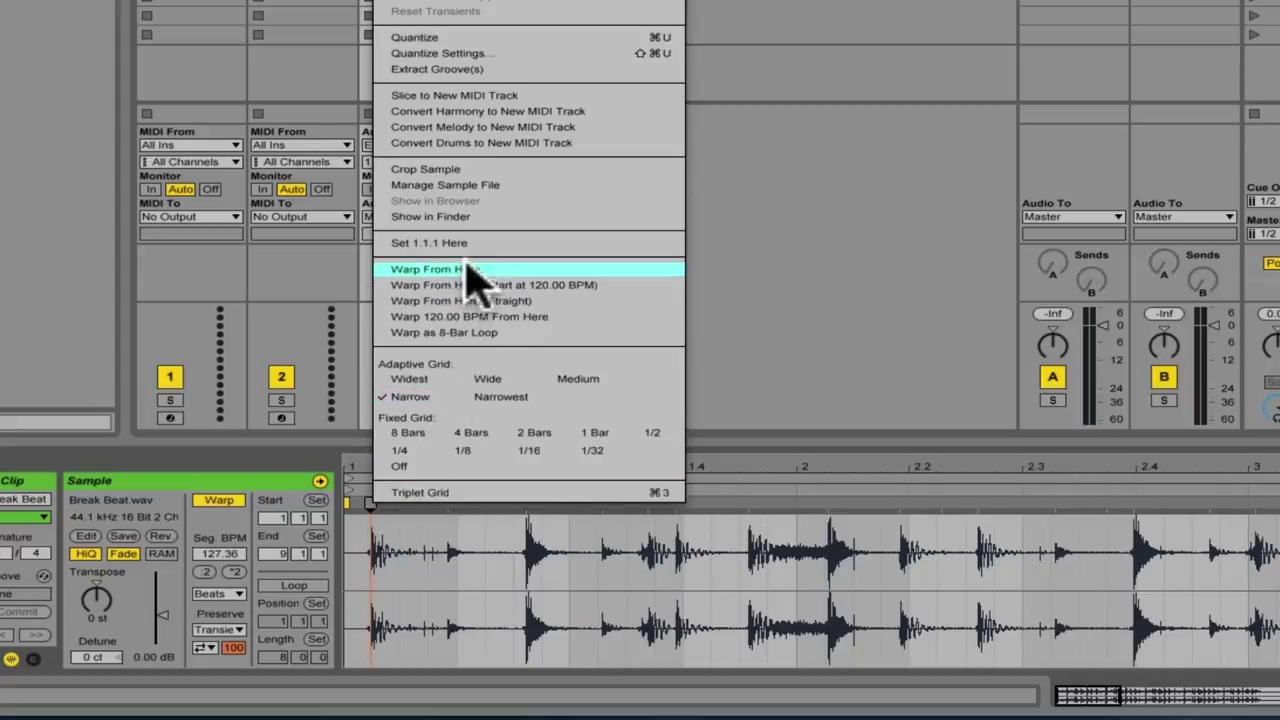
{"action": "left_click", "coordinate": [482, 243]}
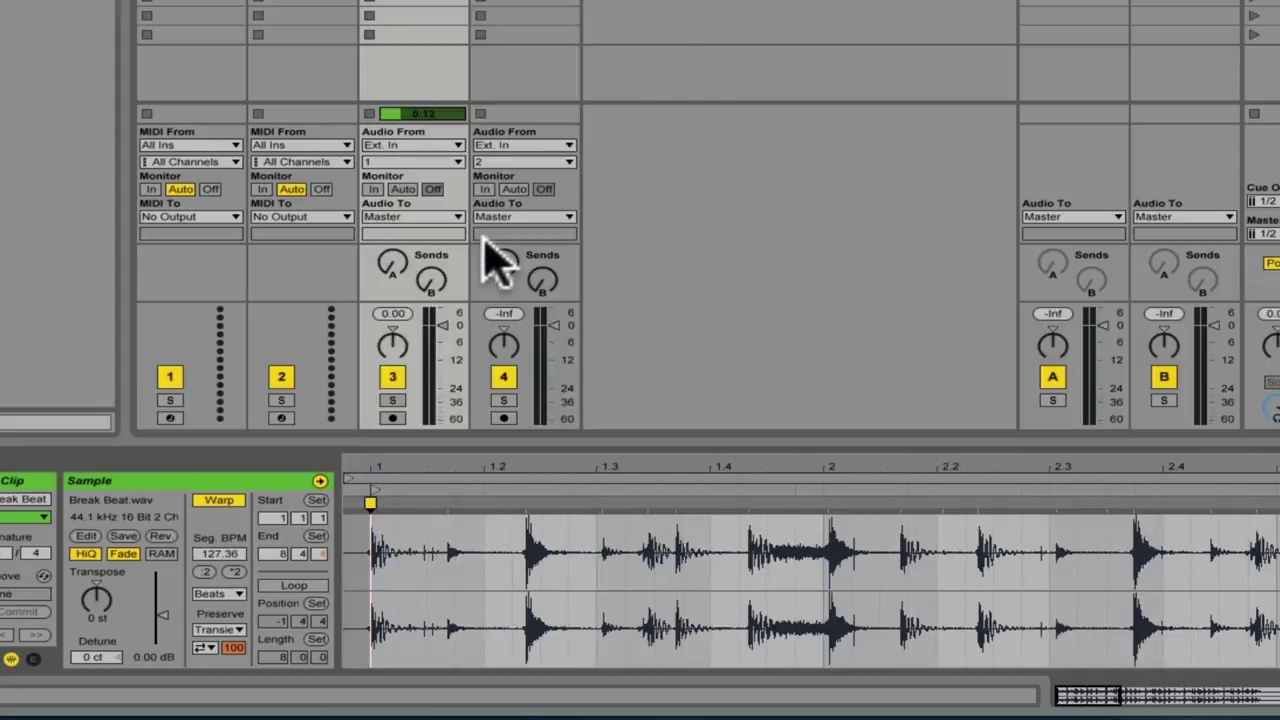
{"action": "left_click", "coordinate": [370, 498]}
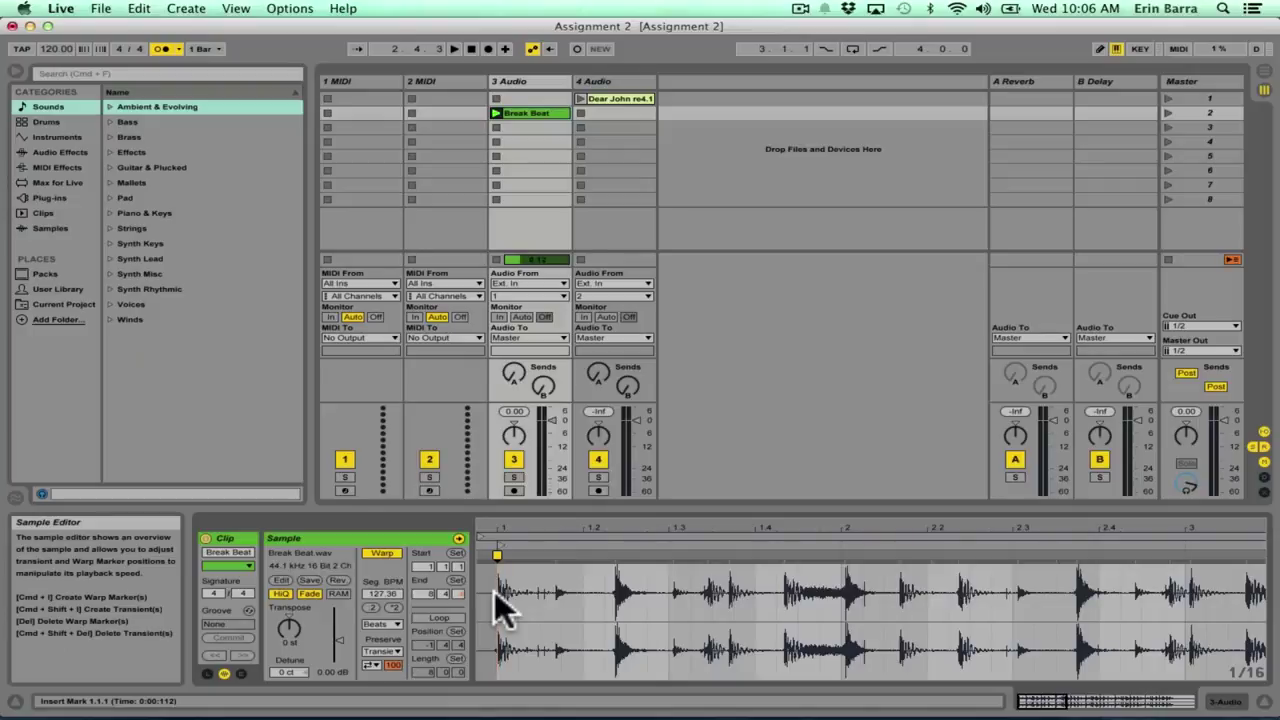
{"action": "key", "text": "space"}
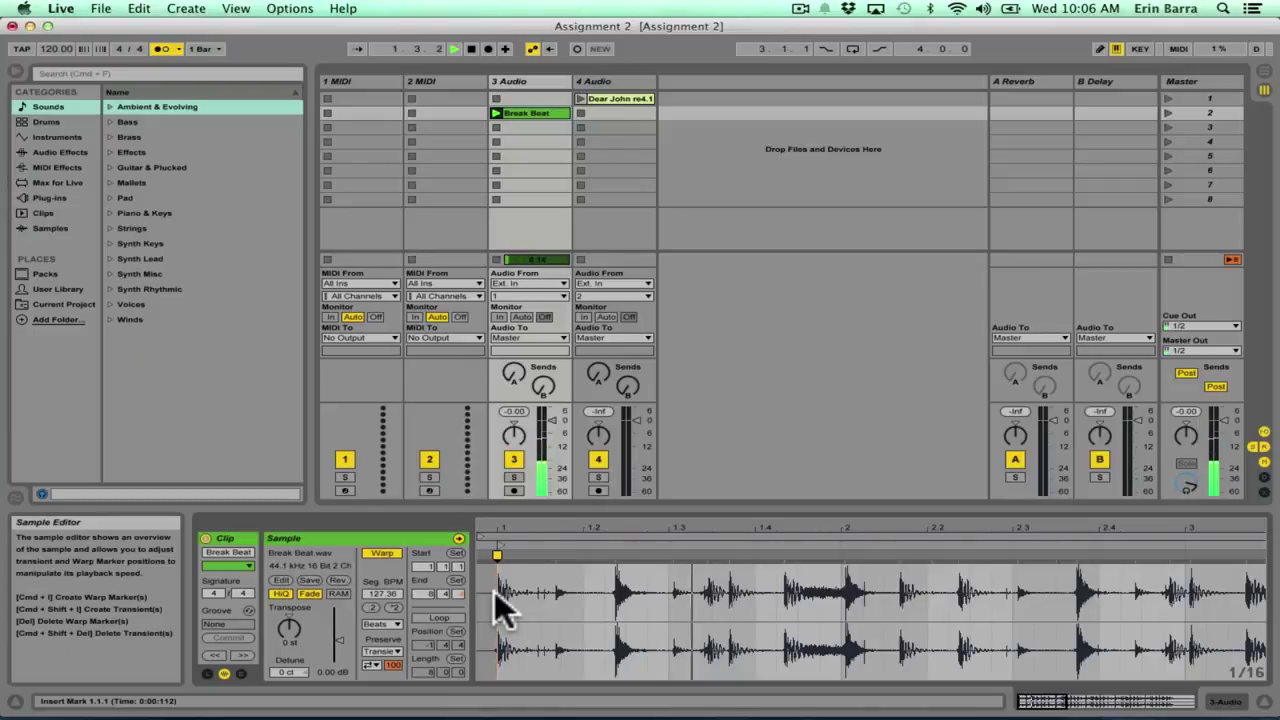
{"action": "key", "text": "space"}
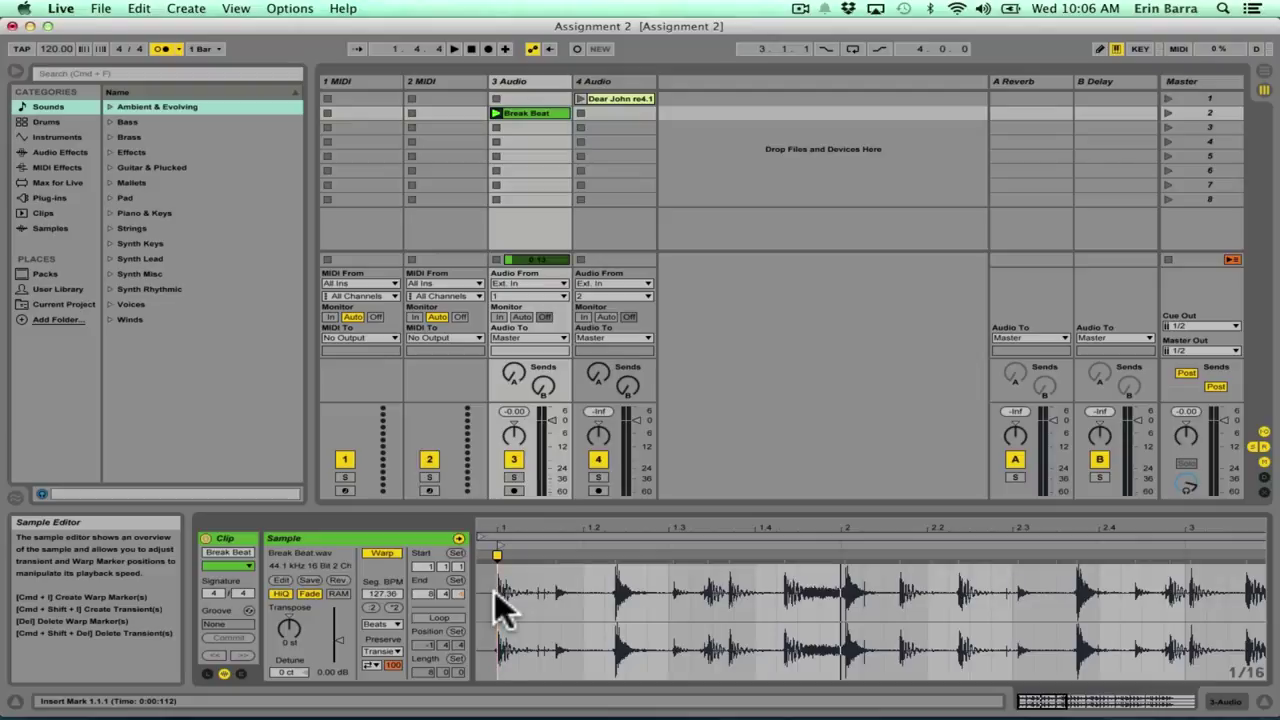
Step: Turn off the clip's warping and the metronome, and tap the song tempo to 96.20 BPM along with the playing beat
{"action": "left_click", "coordinate": [387, 552]}
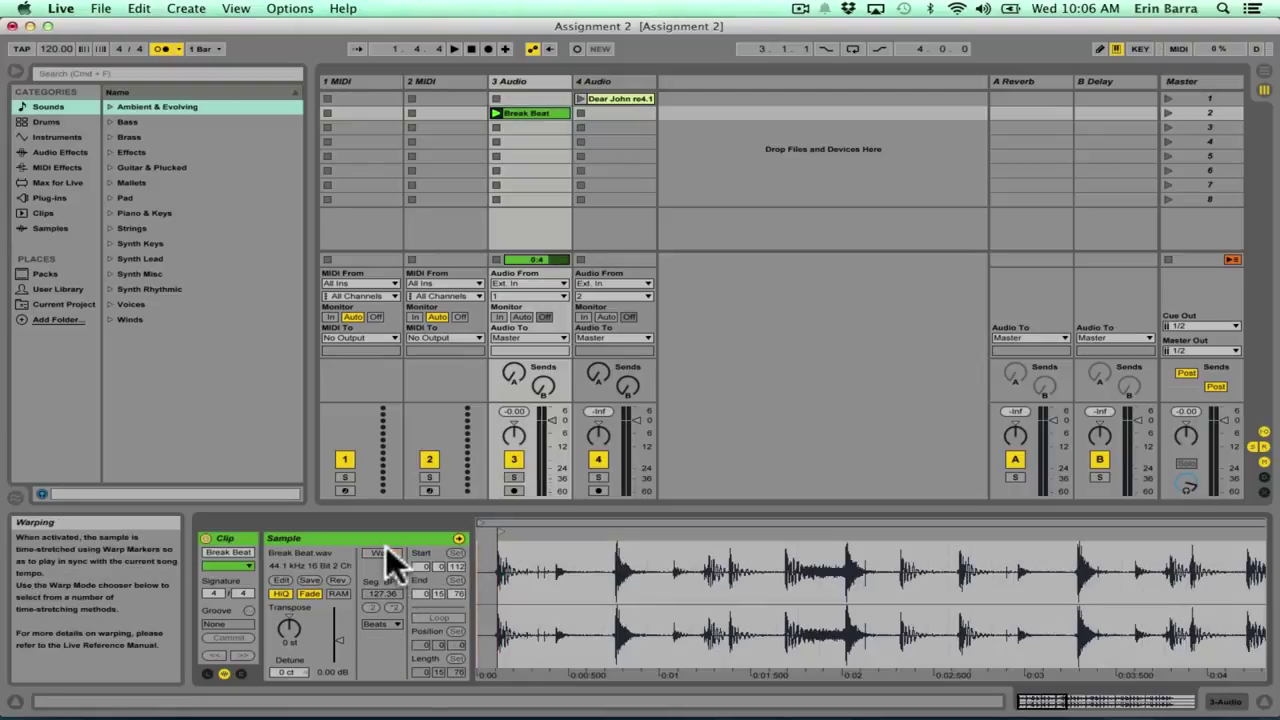
{"action": "left_click", "coordinate": [165, 45]}
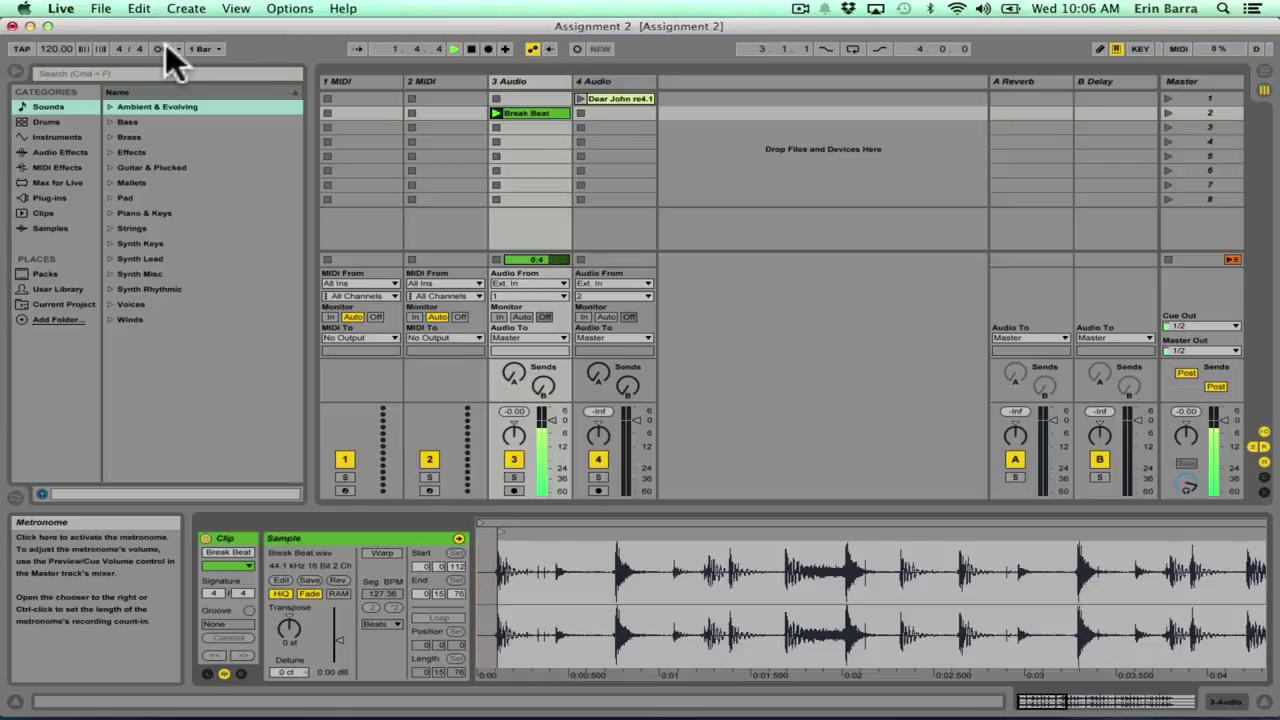
{"action": "left_click", "coordinate": [22, 48]}
{"action": "left_click", "coordinate": [22, 48]}
{"action": "left_click", "coordinate": [22, 48]}
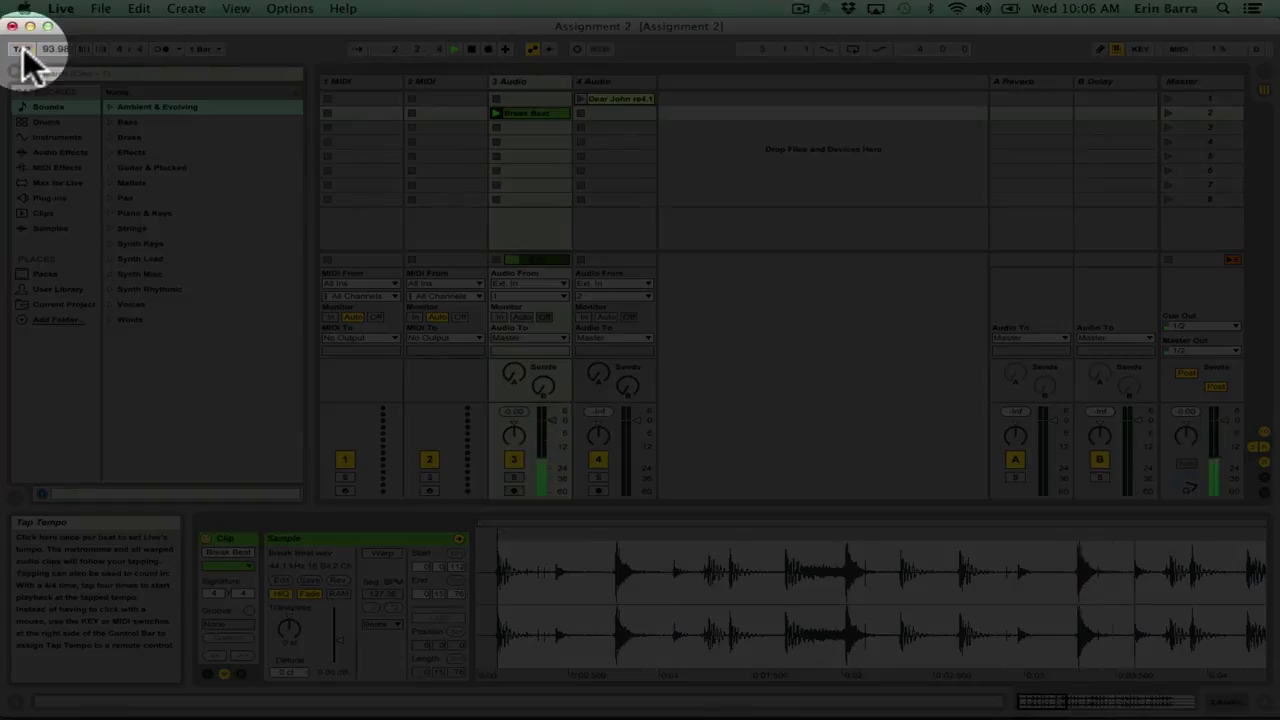
{"action": "left_click", "coordinate": [23, 47]}
{"action": "left_click", "coordinate": [23, 47]}
{"action": "left_click", "coordinate": [23, 47]}
{"action": "left_click", "coordinate": [23, 47]}
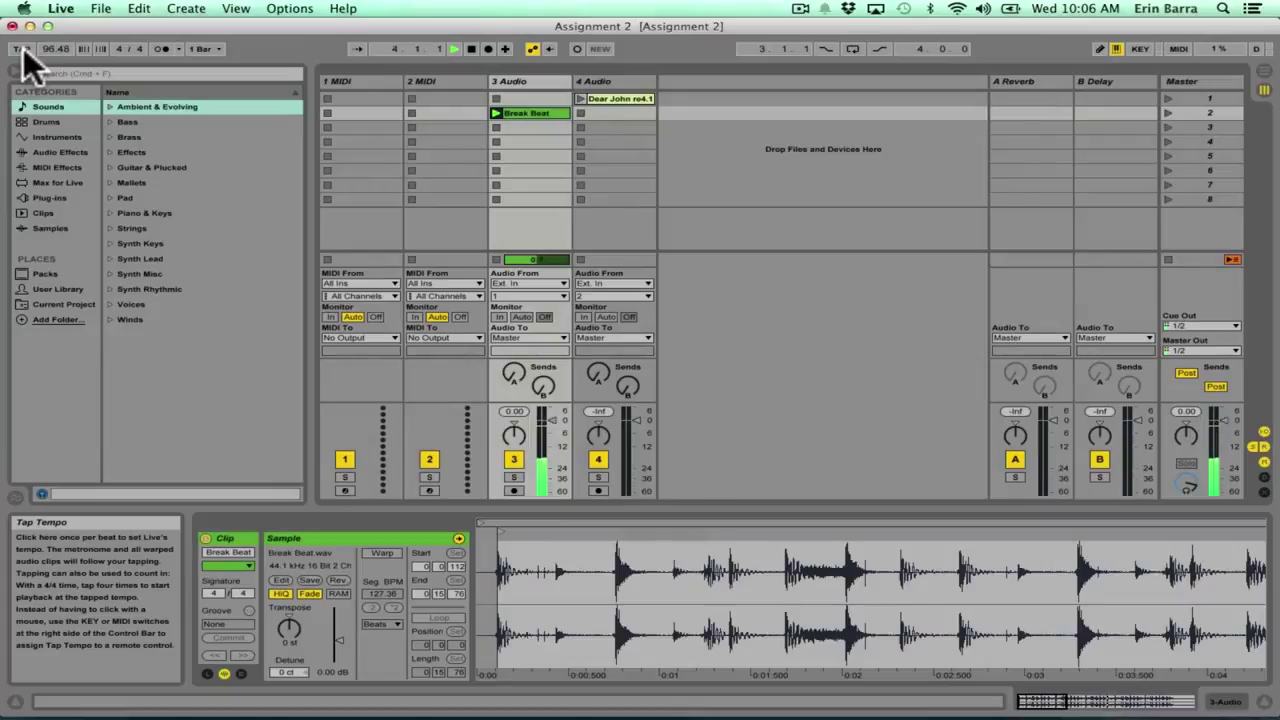
{"action": "left_click", "coordinate": [23, 47]}
{"action": "left_click", "coordinate": [23, 47]}
{"action": "left_click", "coordinate": [23, 47]}
{"action": "left_click", "coordinate": [23, 47]}
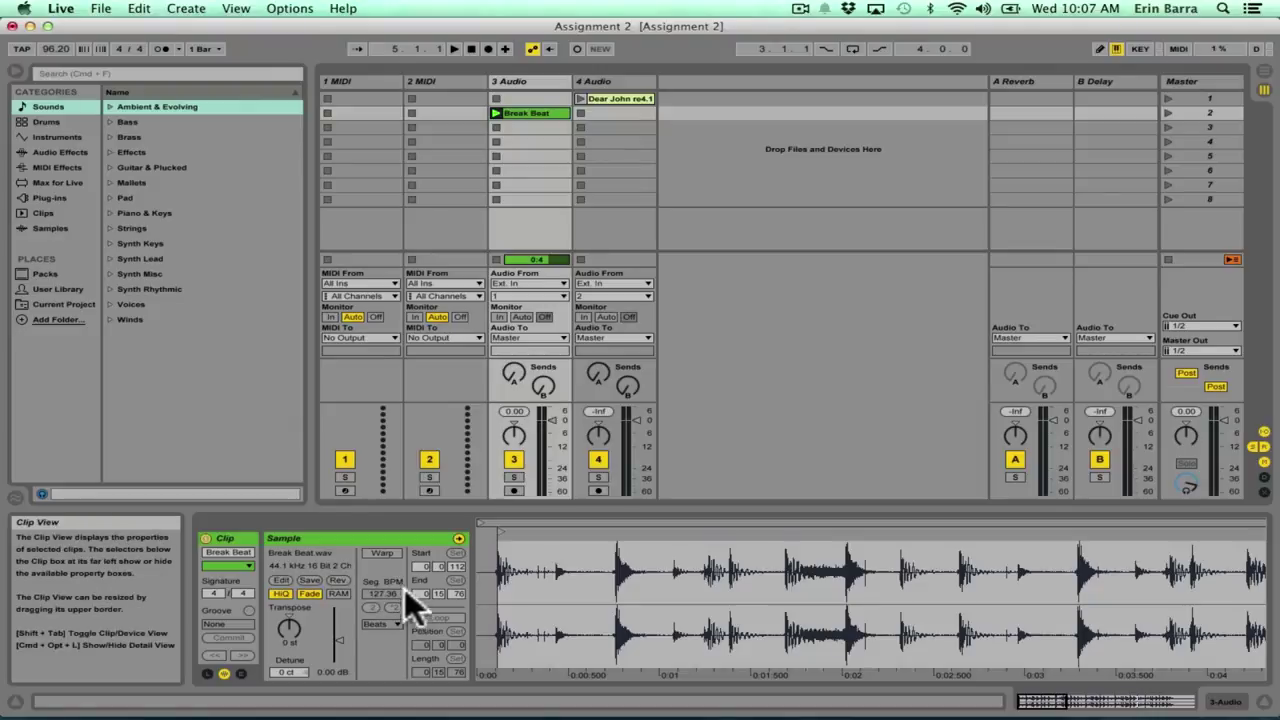
Step: Turn the Break Beat clip's warping back on and set its segment BPM to 96.20
{"action": "left_click", "coordinate": [387, 552]}
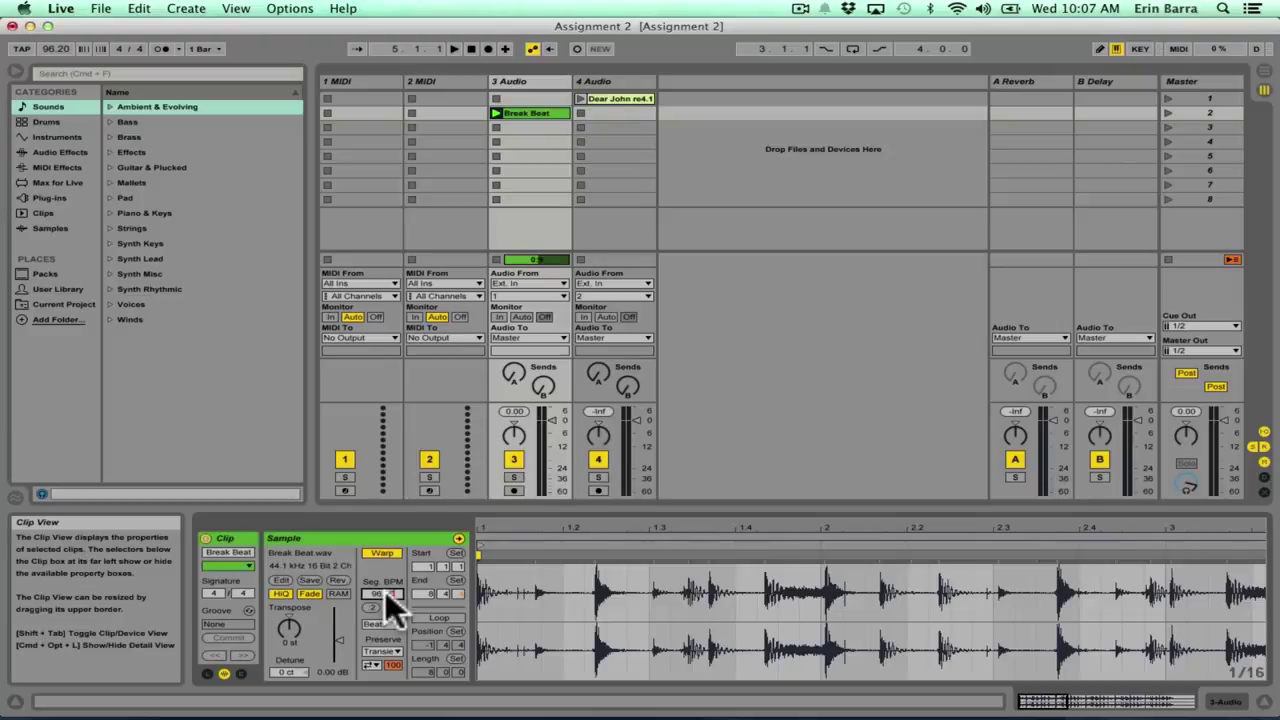
{"action": "key", "text": "Return"}
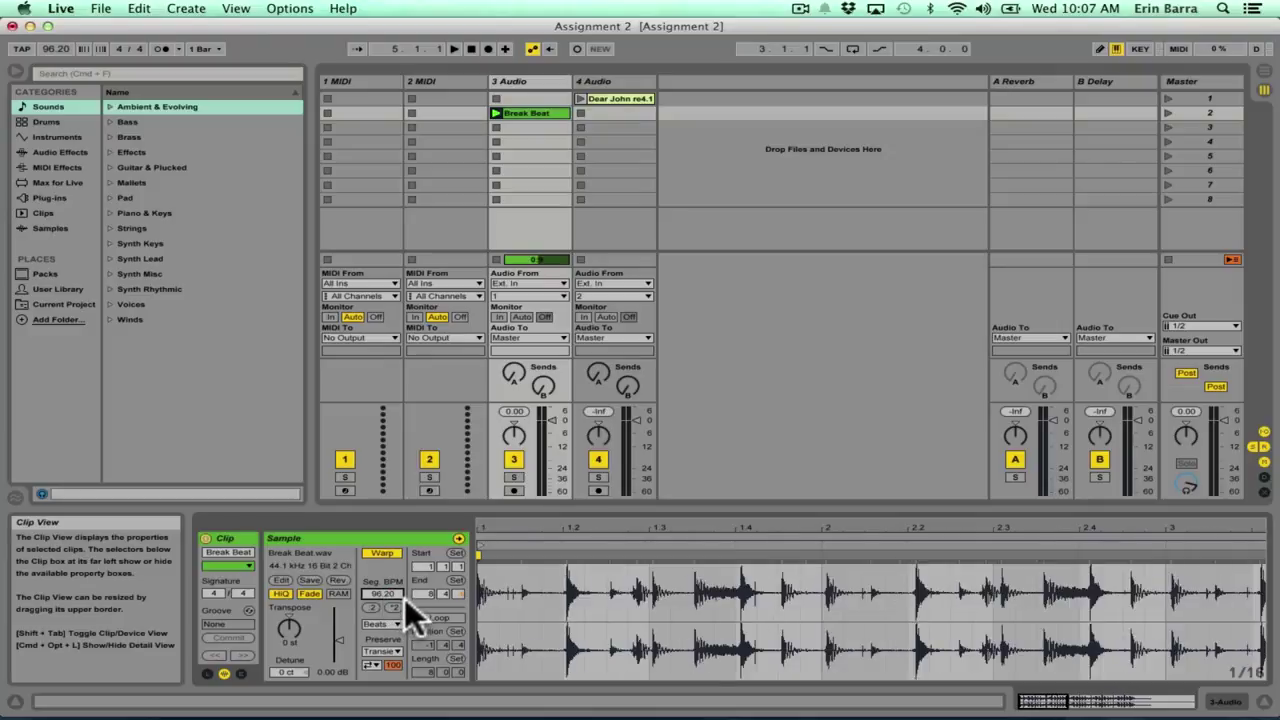
Step: Turn the metronome back on and audition the warped Break Beat clip twice from the start
{"action": "left_click", "coordinate": [161, 49]}
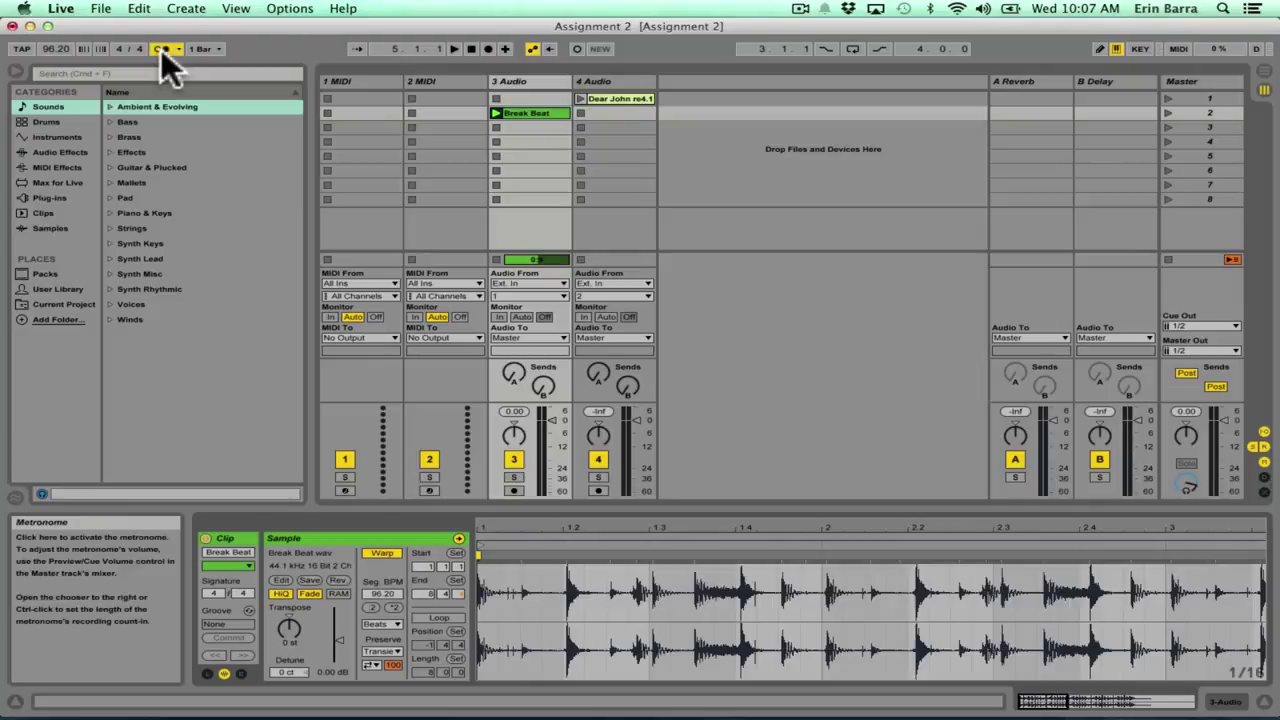
{"action": "key", "text": "space"}
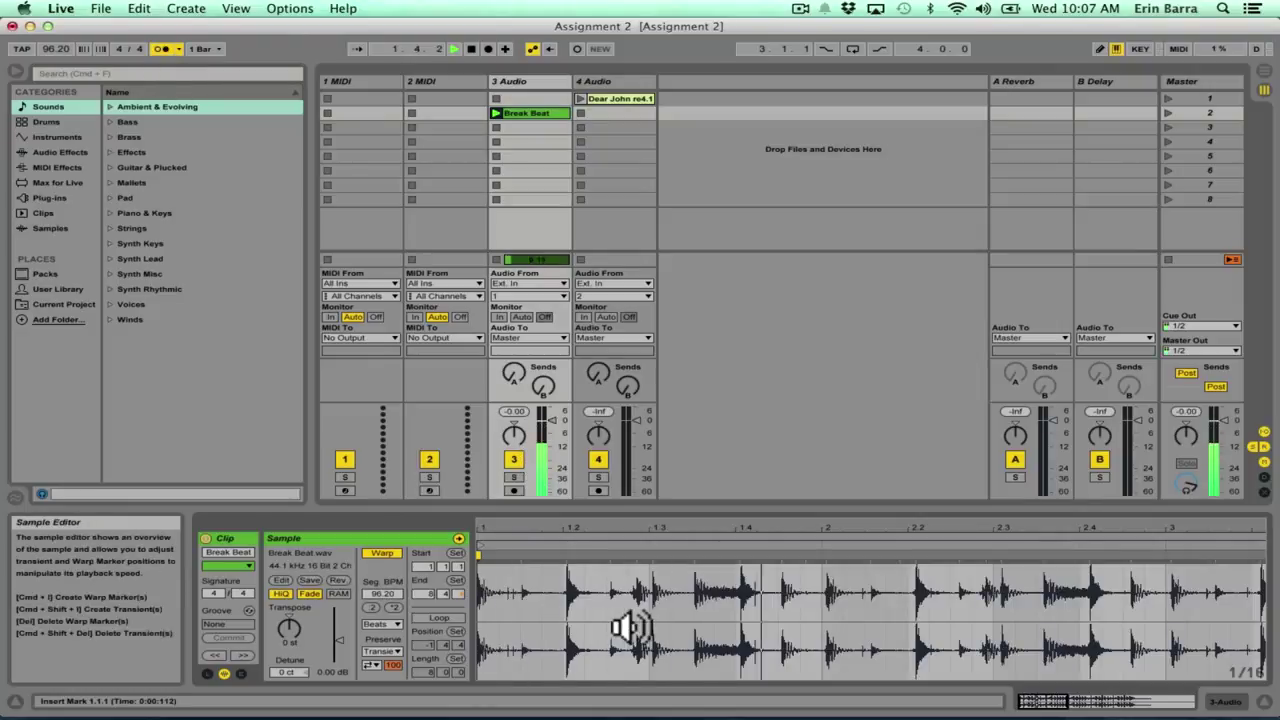
{"action": "key", "text": "space"}
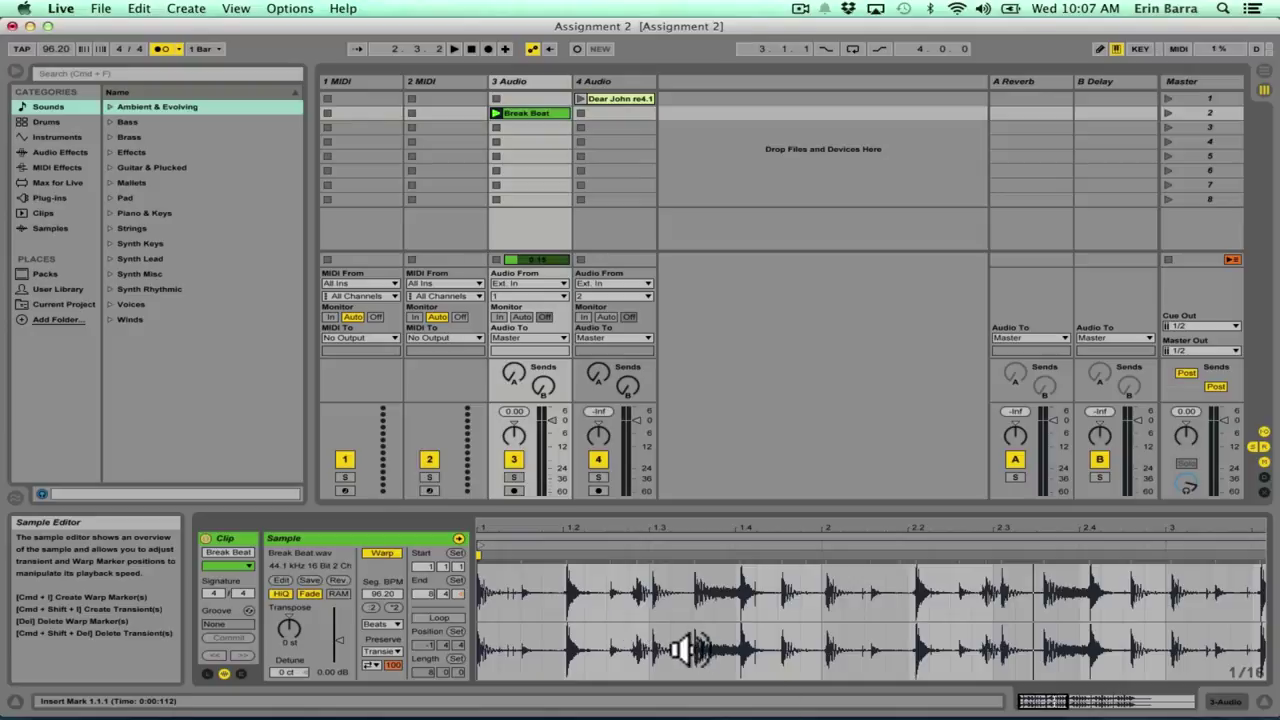
{"action": "key", "text": "space"}
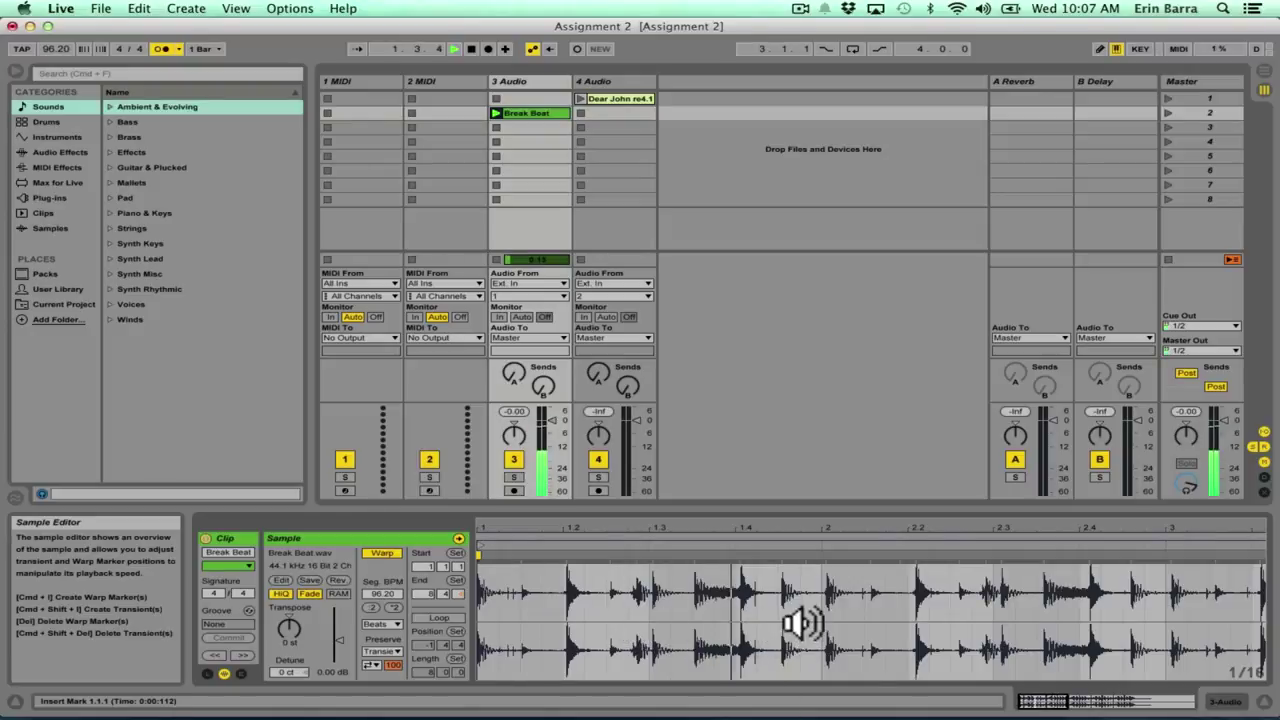
{"action": "key", "text": "space"}
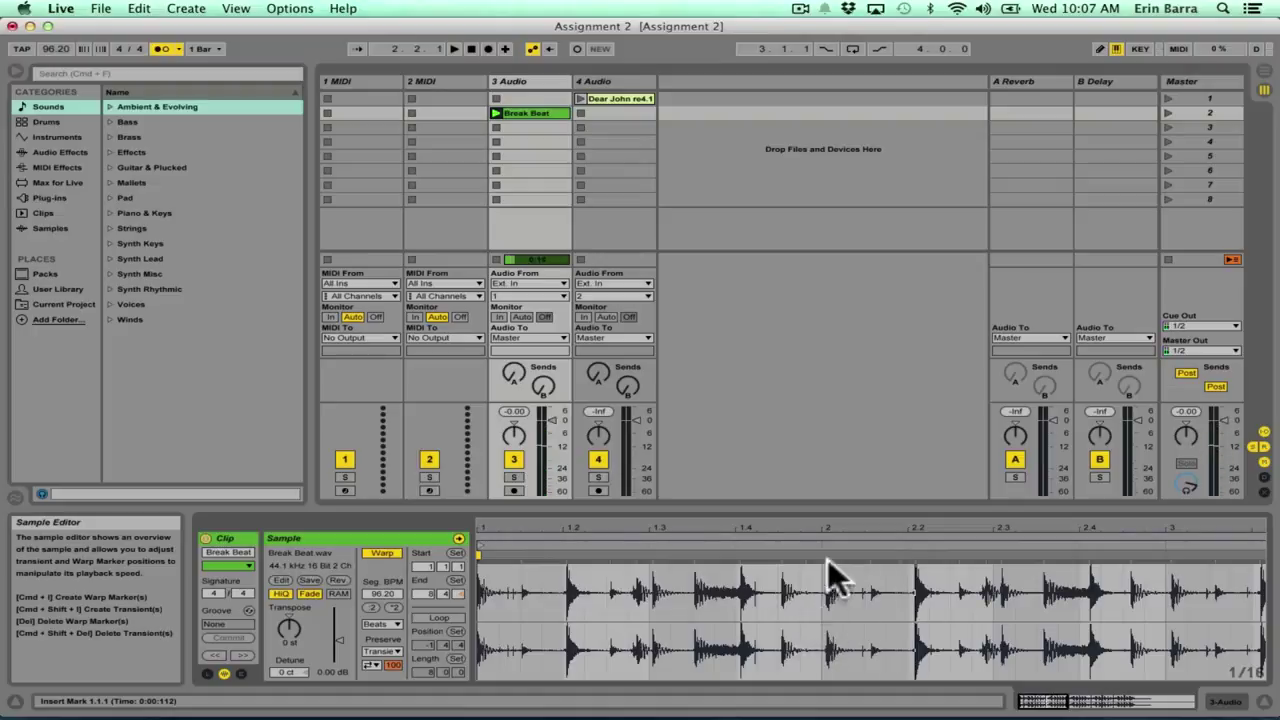
Step: Add a warp marker on the transient near bar 2, align it to 2.1.1, and play the clip to check the timing
{"action": "double_click", "coordinate": [829, 555]}
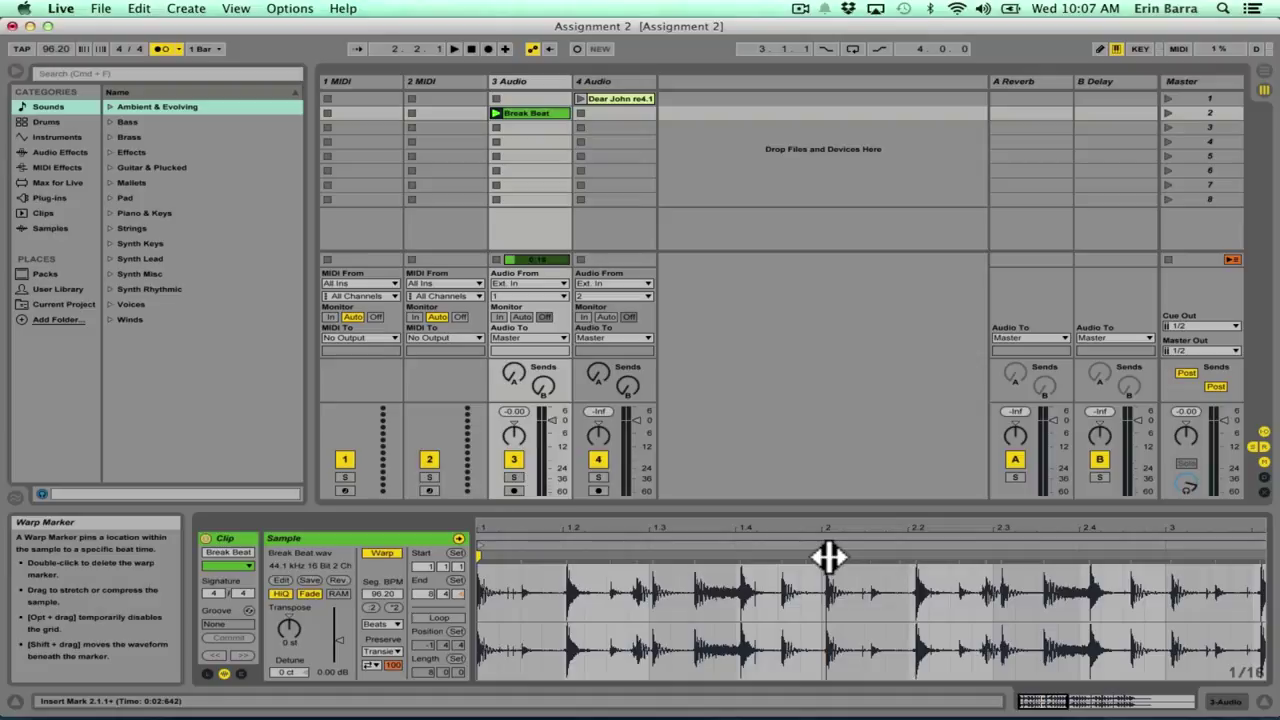
{"action": "left_click_drag", "start_coordinate": [829, 557], "coordinate": [818, 557]}
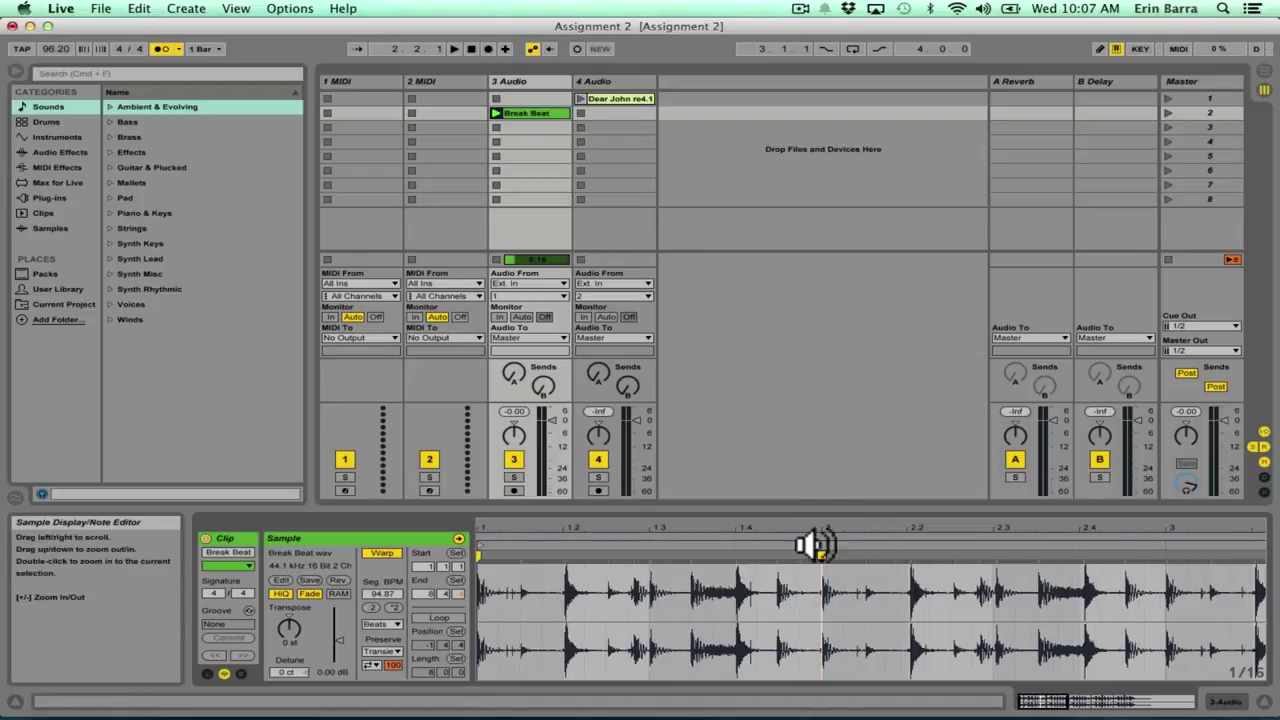
{"action": "left_click", "coordinate": [819, 591]}
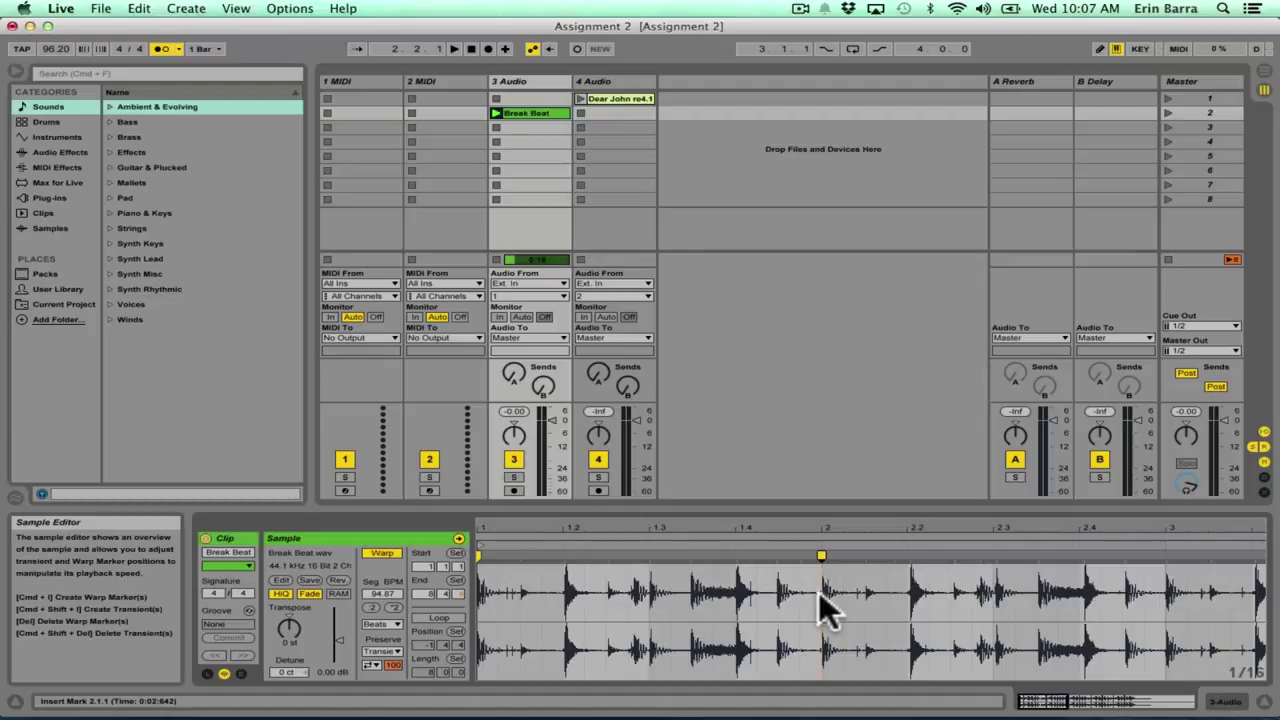
{"action": "key", "text": "space"}
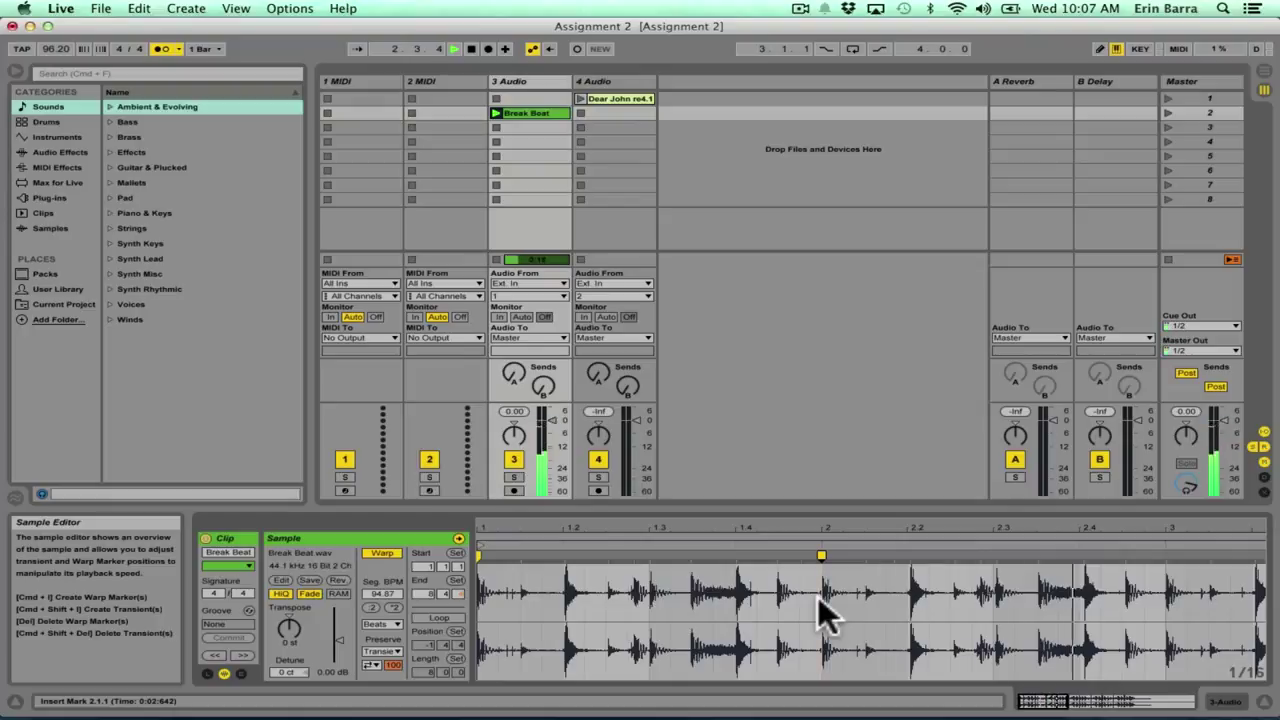
Step: Stop playback, add a warp marker on the Break Beat transient near beat 2.3, and align it to 2.3.1
{"action": "key", "text": "space"}
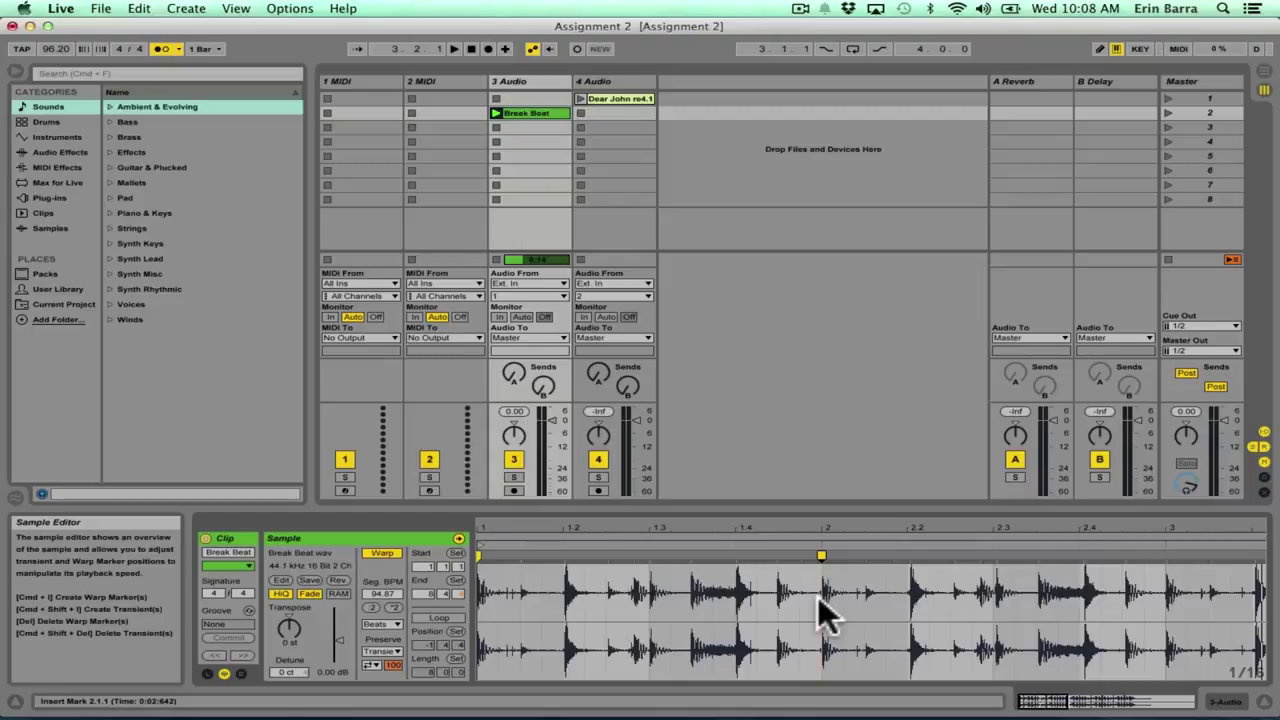
{"action": "left_click_drag", "start_coordinate": [871, 531], "coordinate": [871, 565]}
{"action": "double_click", "coordinate": [1053, 556]}
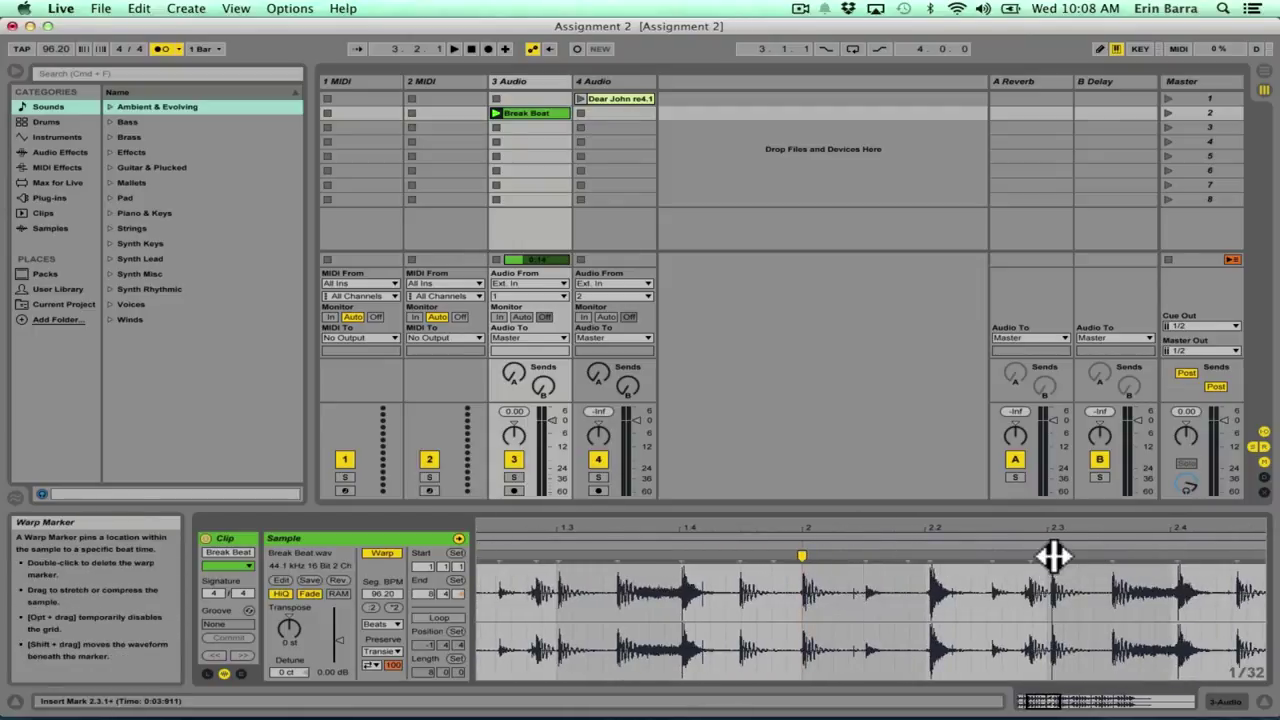
{"action": "left_click_drag", "start_coordinate": [1053, 556], "coordinate": [1046, 556]}
{"action": "mouse_move", "coordinate": [920, 531]}
{"action": "left_mouse_down"}
{"action": "mouse_move", "coordinate": [920, 510]}
{"action": "mouse_move", "coordinate": [890, 485]}
{"action": "left_mouse_up"}
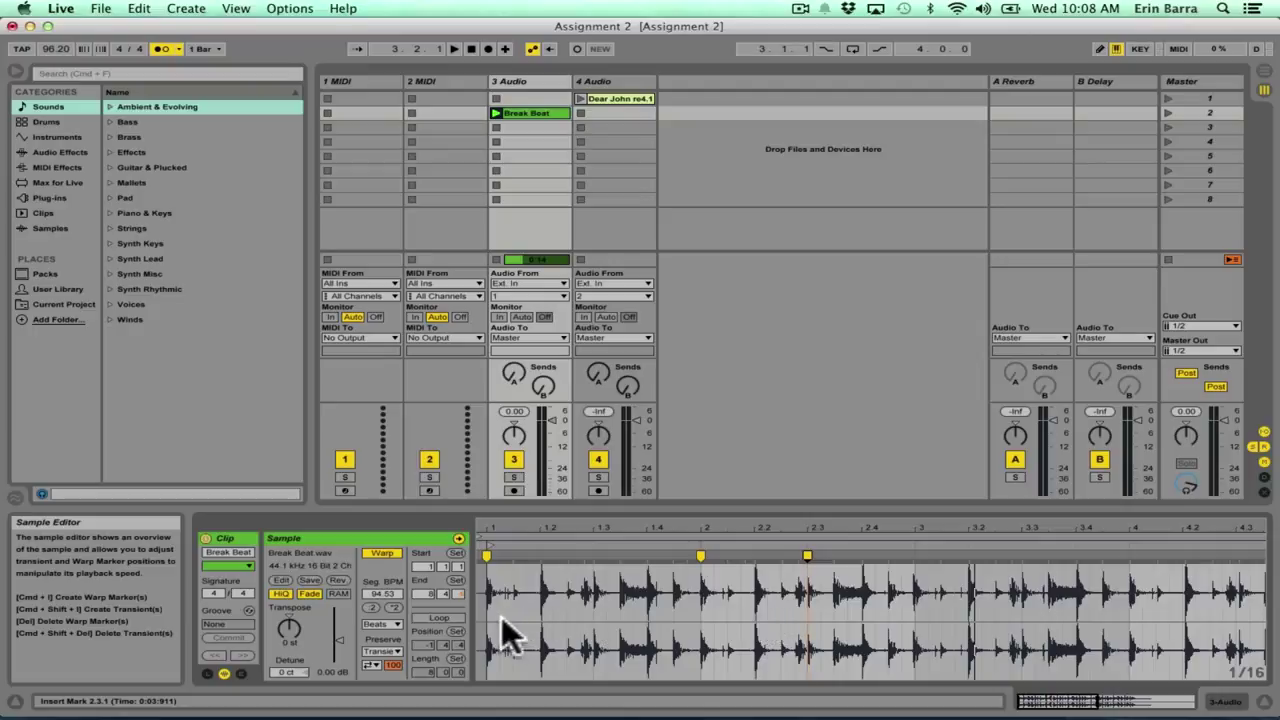
Step: Loop the Break Beat clip's first two bars, from 1.1.1 to 3.1.1, and play the loop to check its timing
{"action": "left_click_drag", "start_coordinate": [487, 608], "coordinate": [912, 628]}
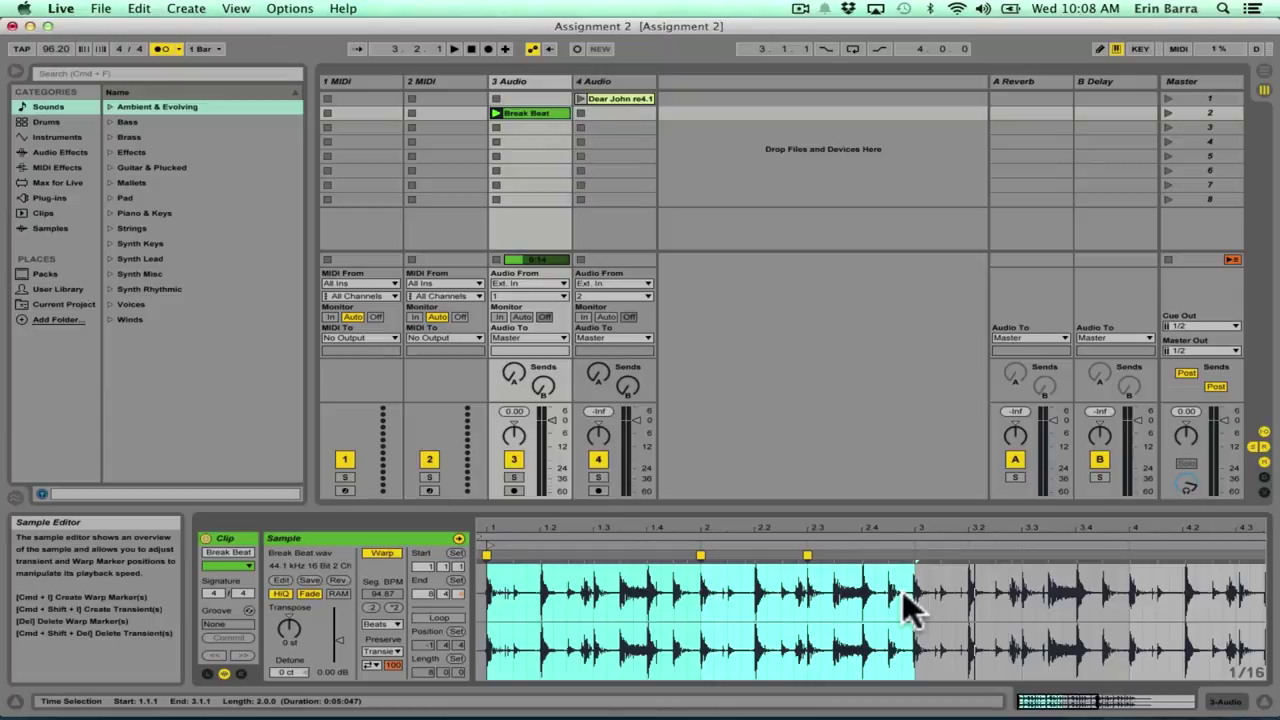
{"action": "key", "text": "super+l"}
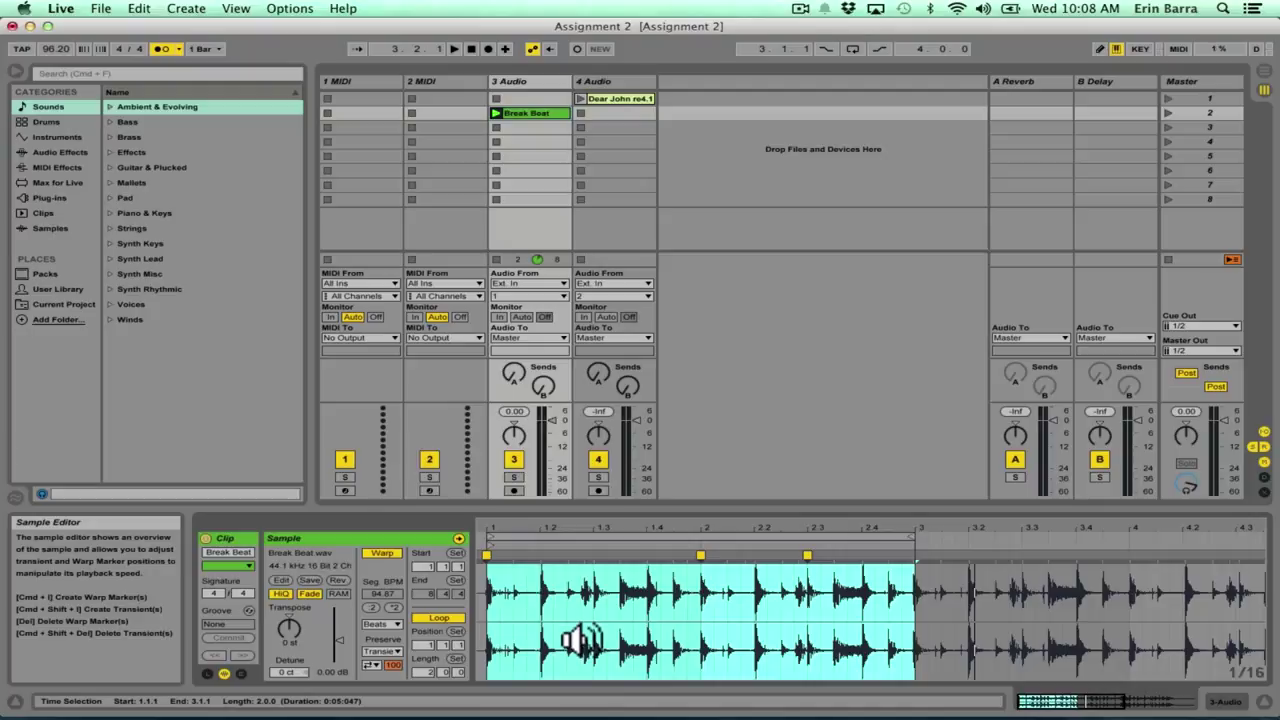
{"action": "key", "text": "space"}
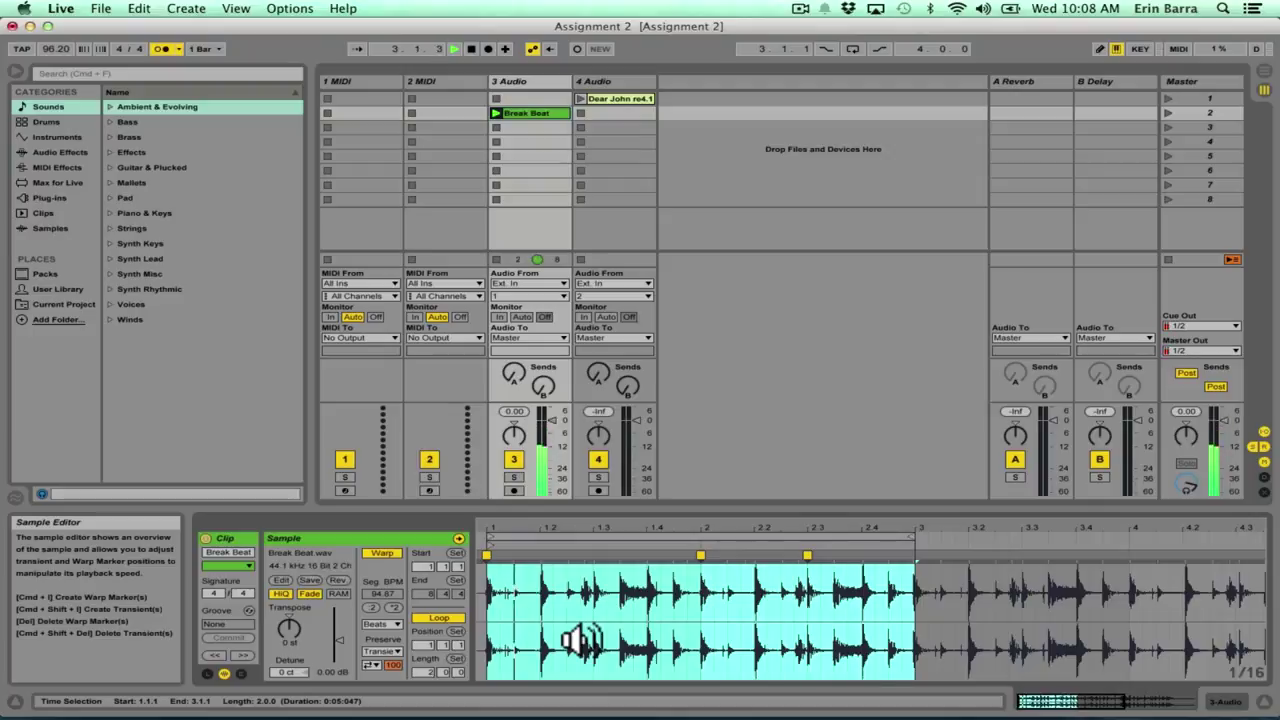
{"action": "key", "text": "space"}
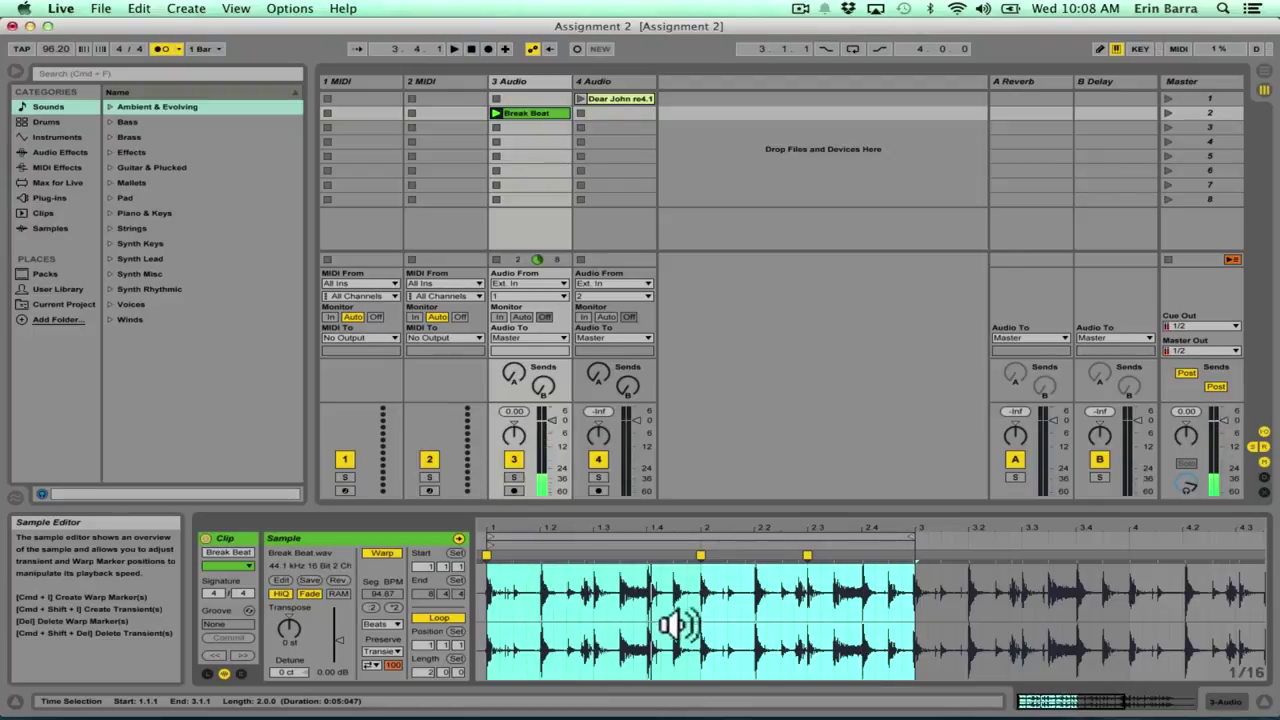
Step: Add a warp marker on the Break Beat transient at the loop's end, placed at 3.1.1
{"action": "left_click_drag", "start_coordinate": [894, 531], "coordinate": [894, 560]}
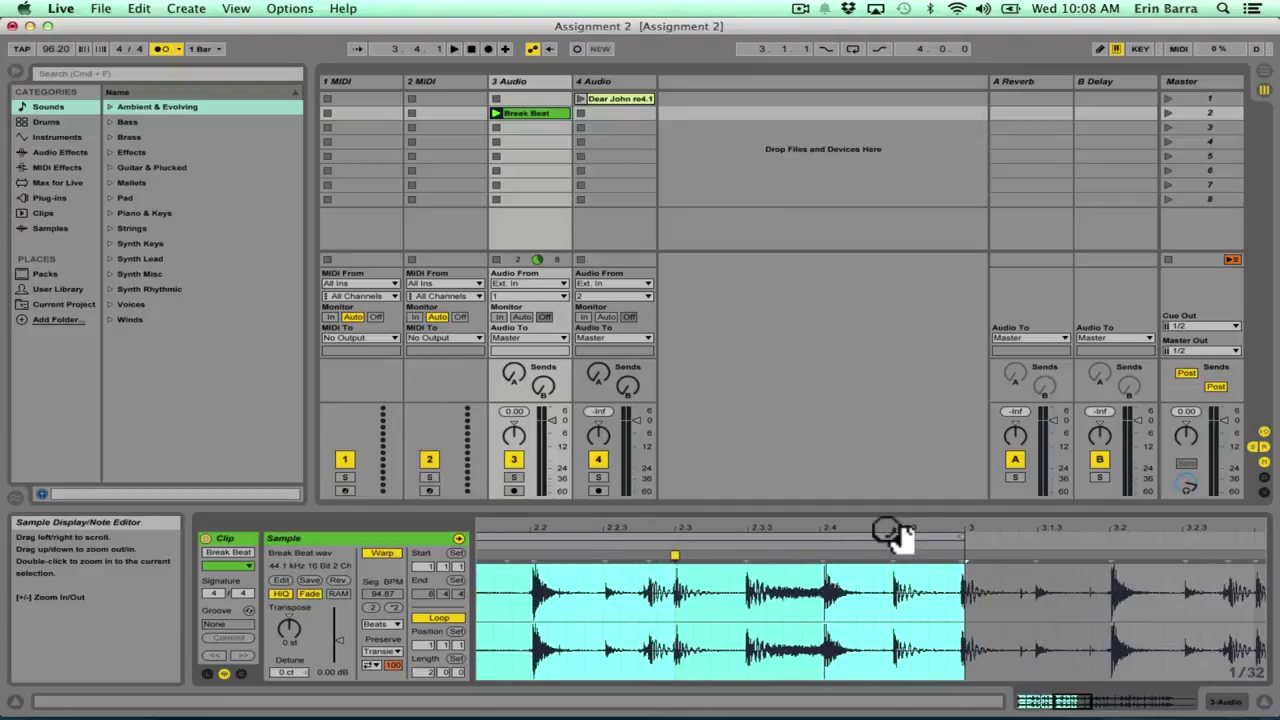
{"action": "left_click", "coordinate": [960, 558]}
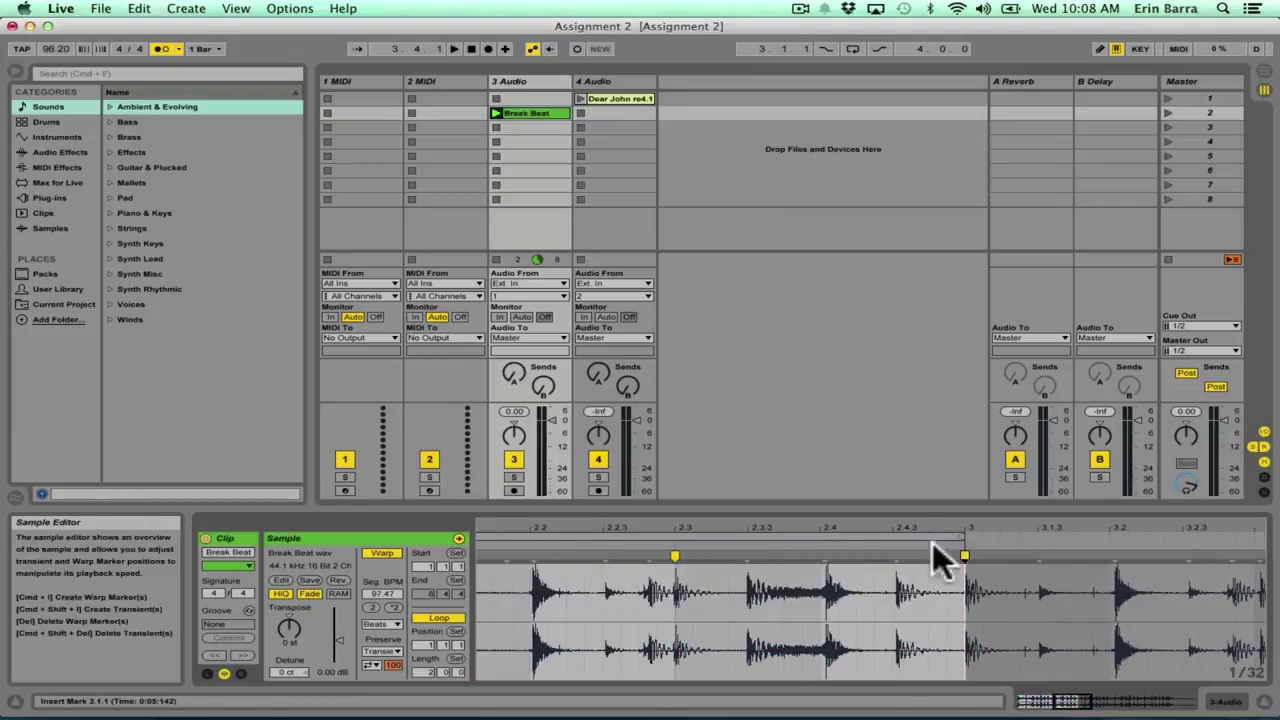
{"action": "left_click_drag", "start_coordinate": [815, 533], "coordinate": [712, 530]}
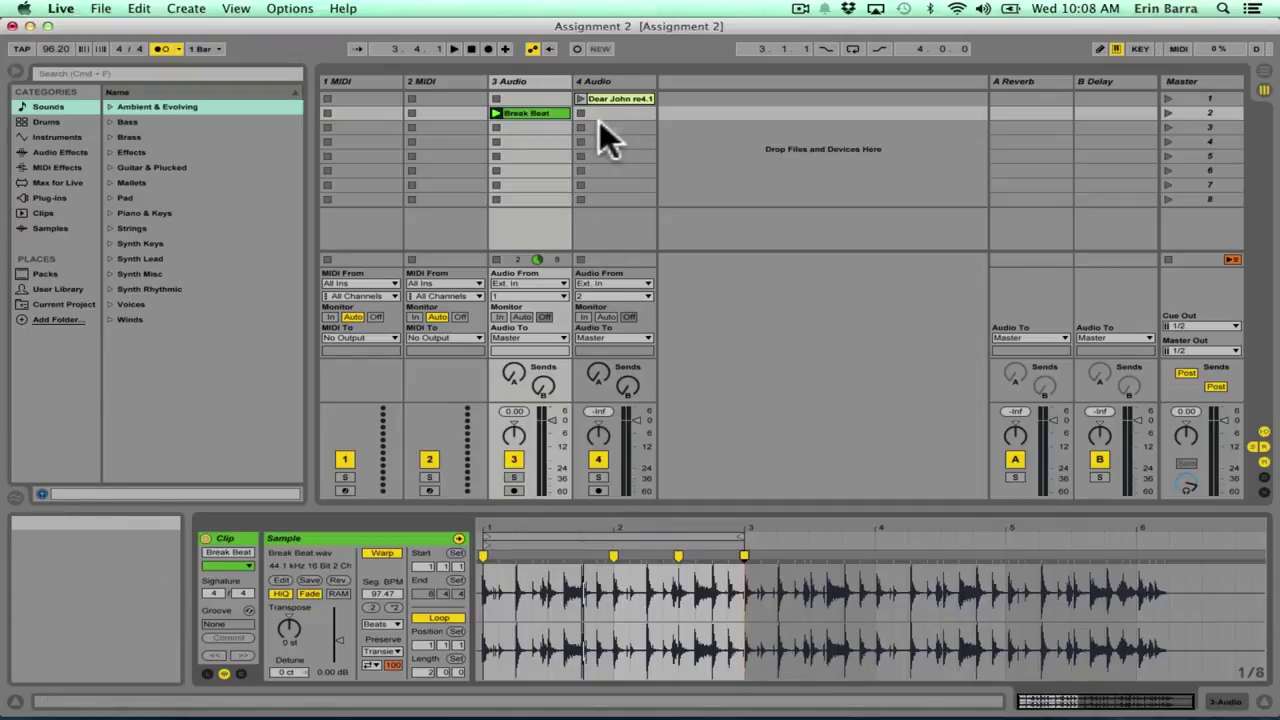
Step: Reset the Dear John clip's transposition to 0 st and audition the clip in the Beats warp mode
{"action": "left_click", "coordinate": [624, 99]}
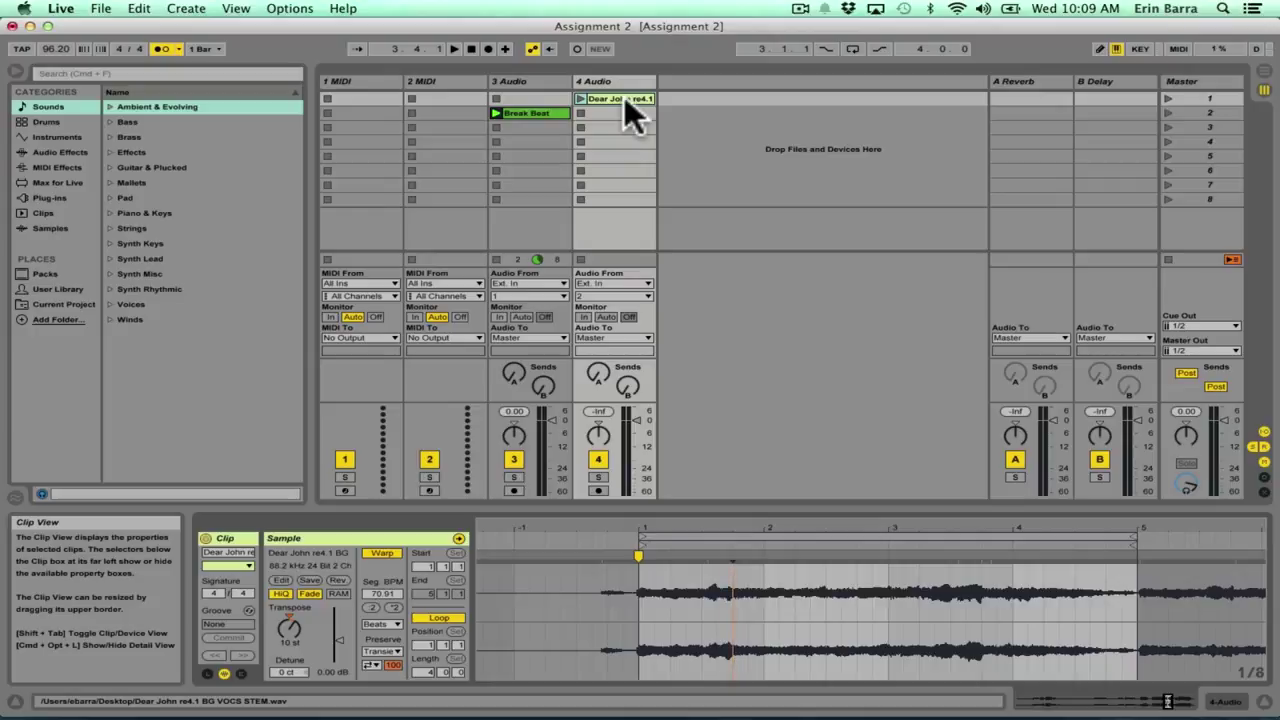
{"action": "key", "text": "Return"}
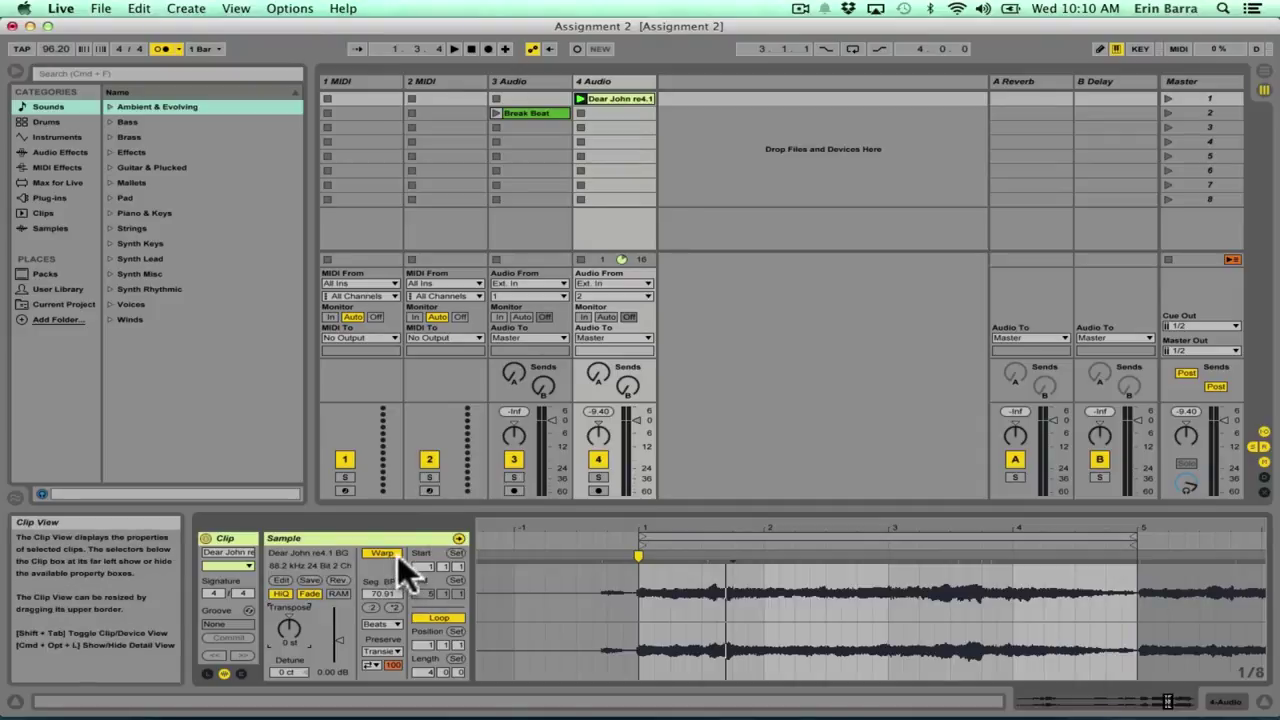
{"action": "left_click", "coordinate": [397, 625]}
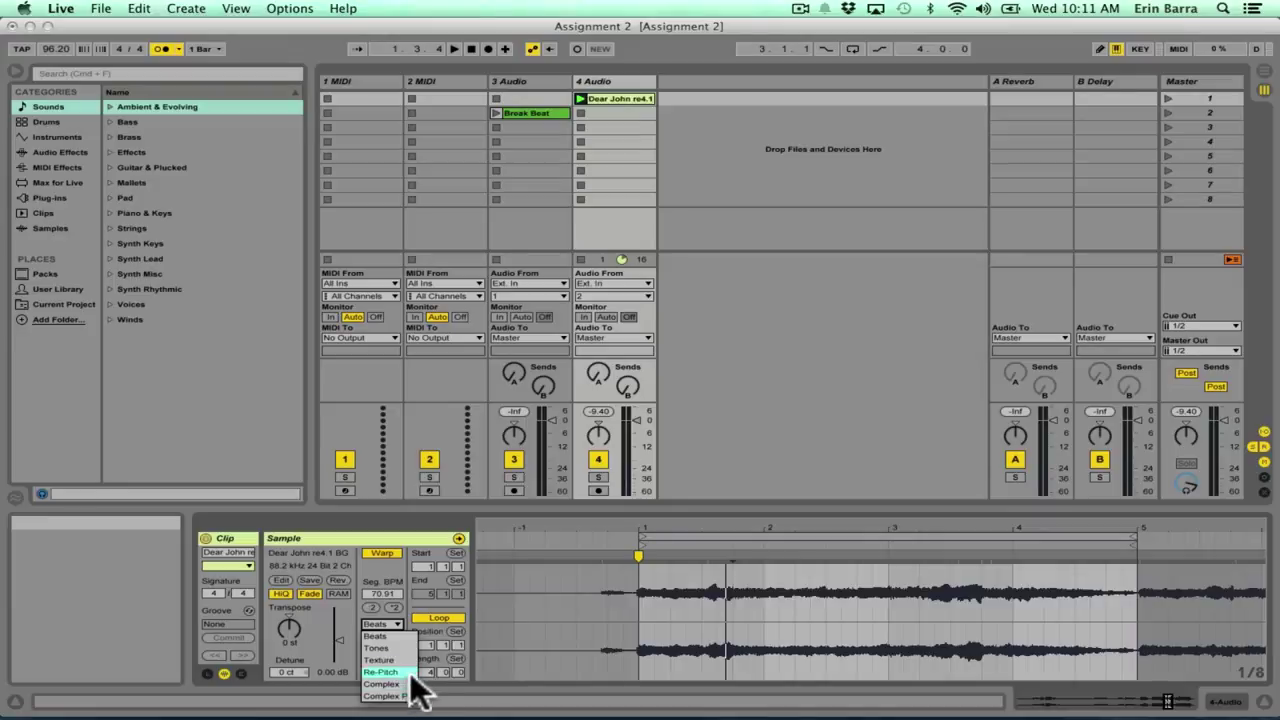
{"action": "left_click", "coordinate": [400, 629]}
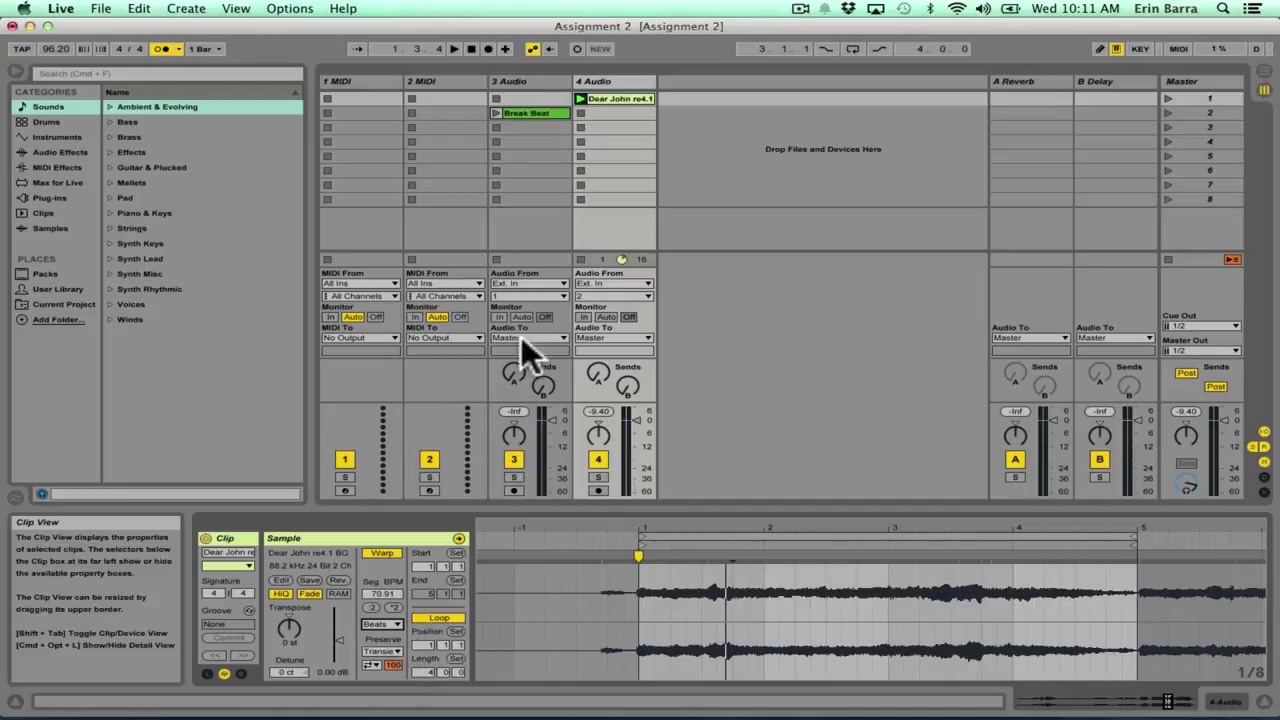
{"action": "key", "text": "space"}
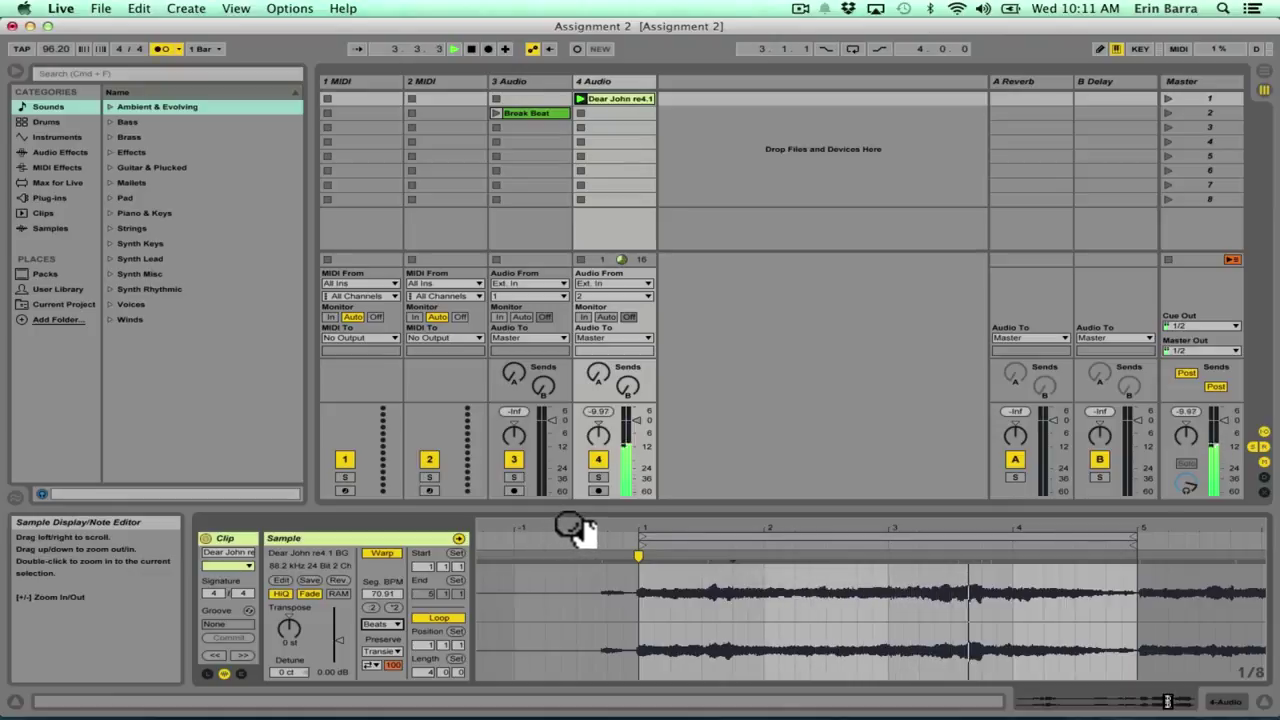
{"action": "key", "text": "space"}
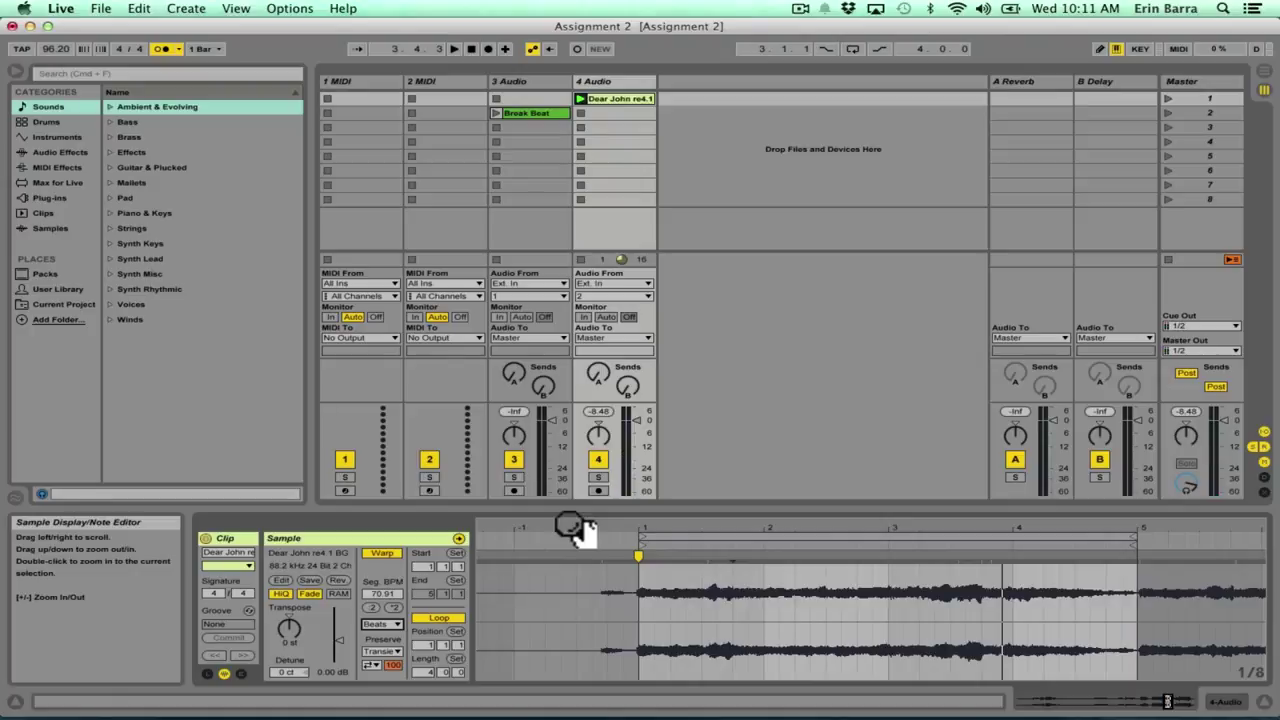
Step: Switch the Dear John clip's warp mode to Texture and audition it
{"action": "left_click", "coordinate": [390, 621]}
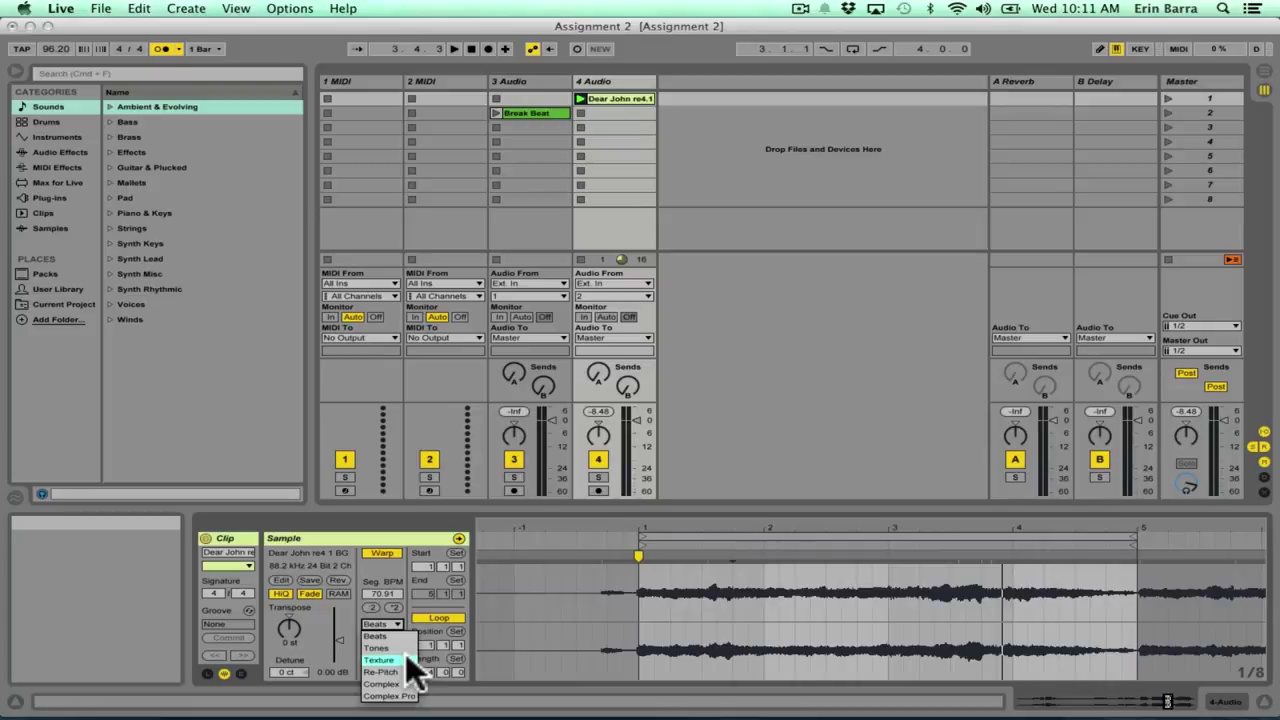
{"action": "left_click", "coordinate": [407, 662]}
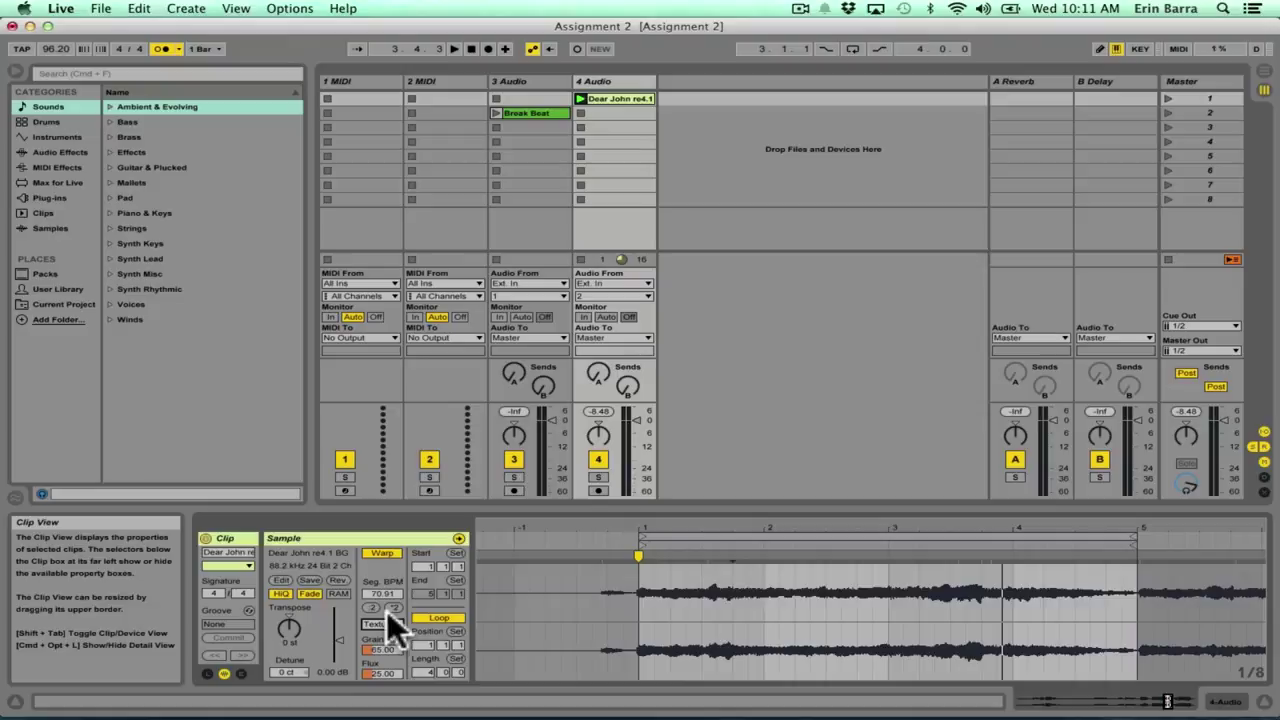
{"action": "key", "text": "space"}
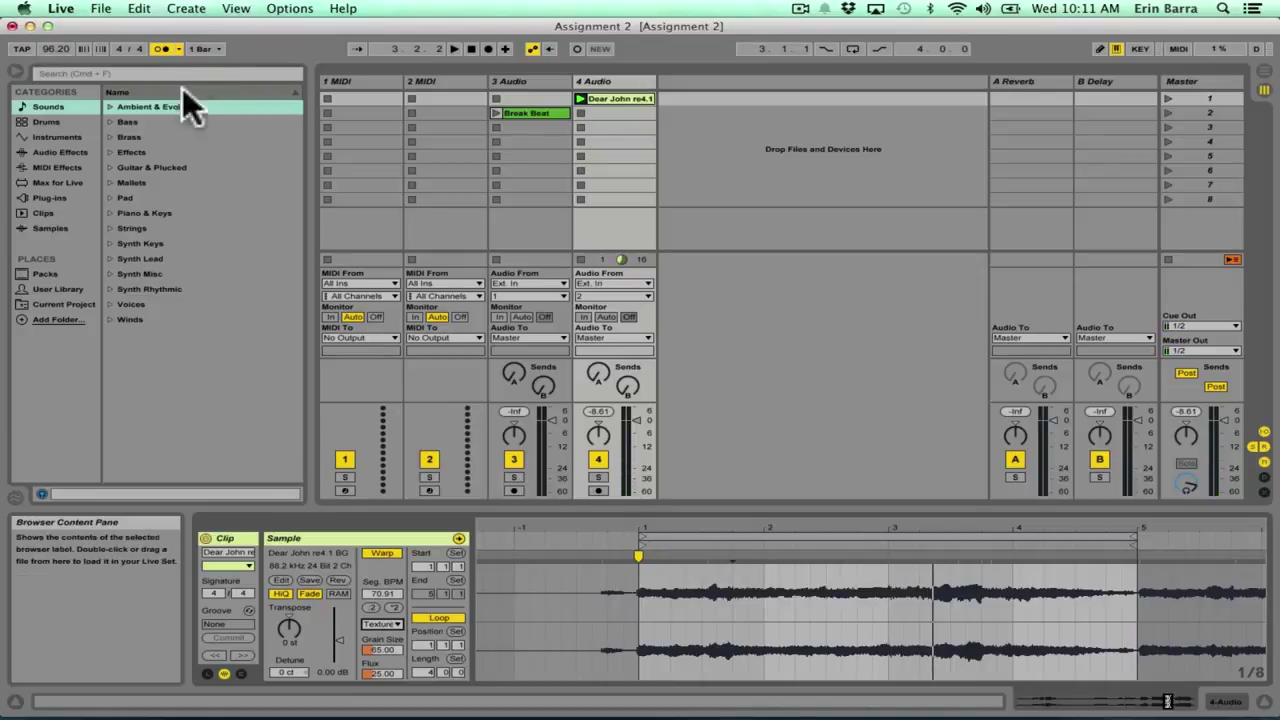
Step: Set the Dear John clip's warp mode to Complex and audition it without the metronome while trying its transposition control
{"action": "left_click", "coordinate": [381, 624]}
{"action": "left_click", "coordinate": [395, 684]}
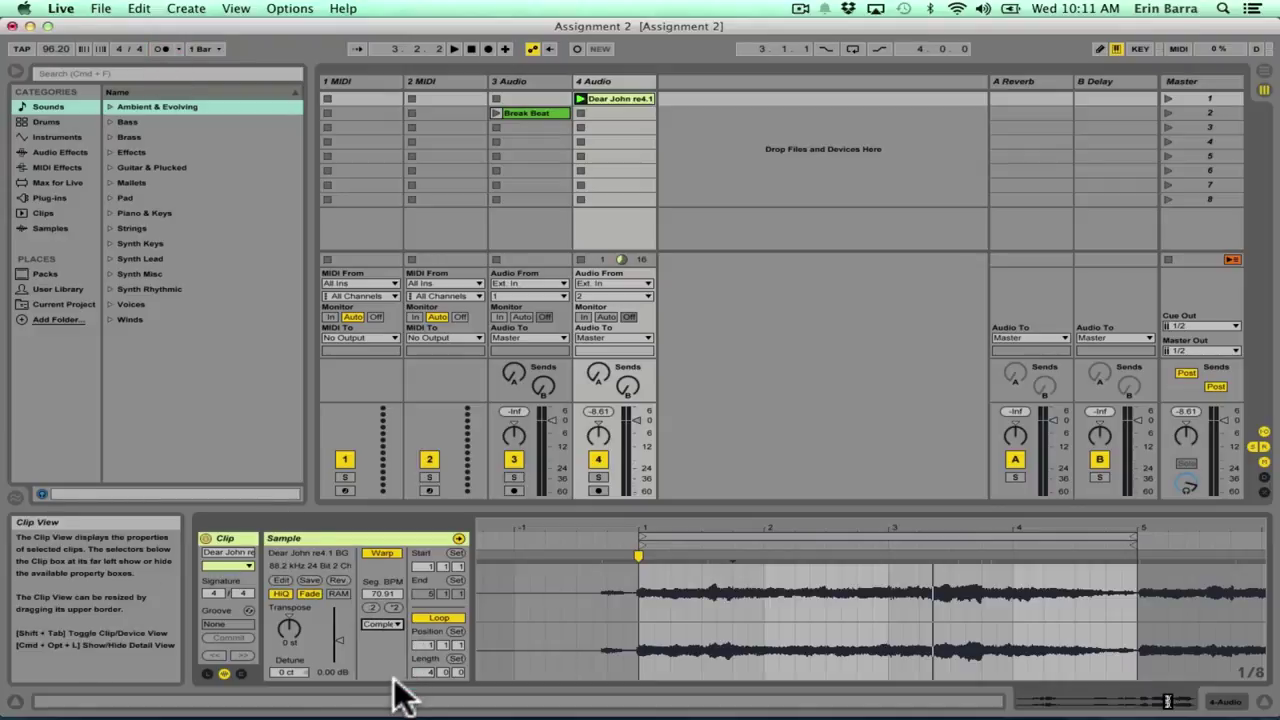
{"action": "key", "text": "space"}
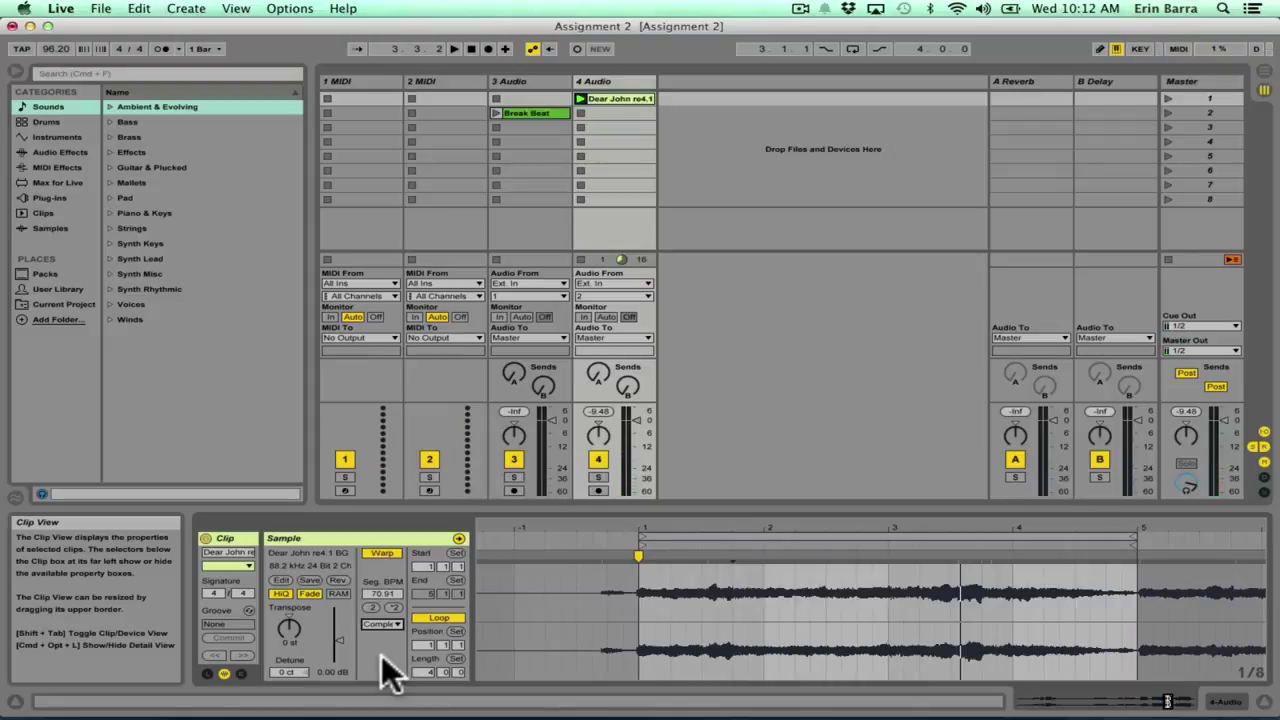
{"action": "mouse_move", "coordinate": [290, 630]}
{"action": "left_mouse_down"}
{"action": "mouse_move", "coordinate": [290, 585]}
{"action": "mouse_move", "coordinate": [289, 627]}
{"action": "left_mouse_up"}
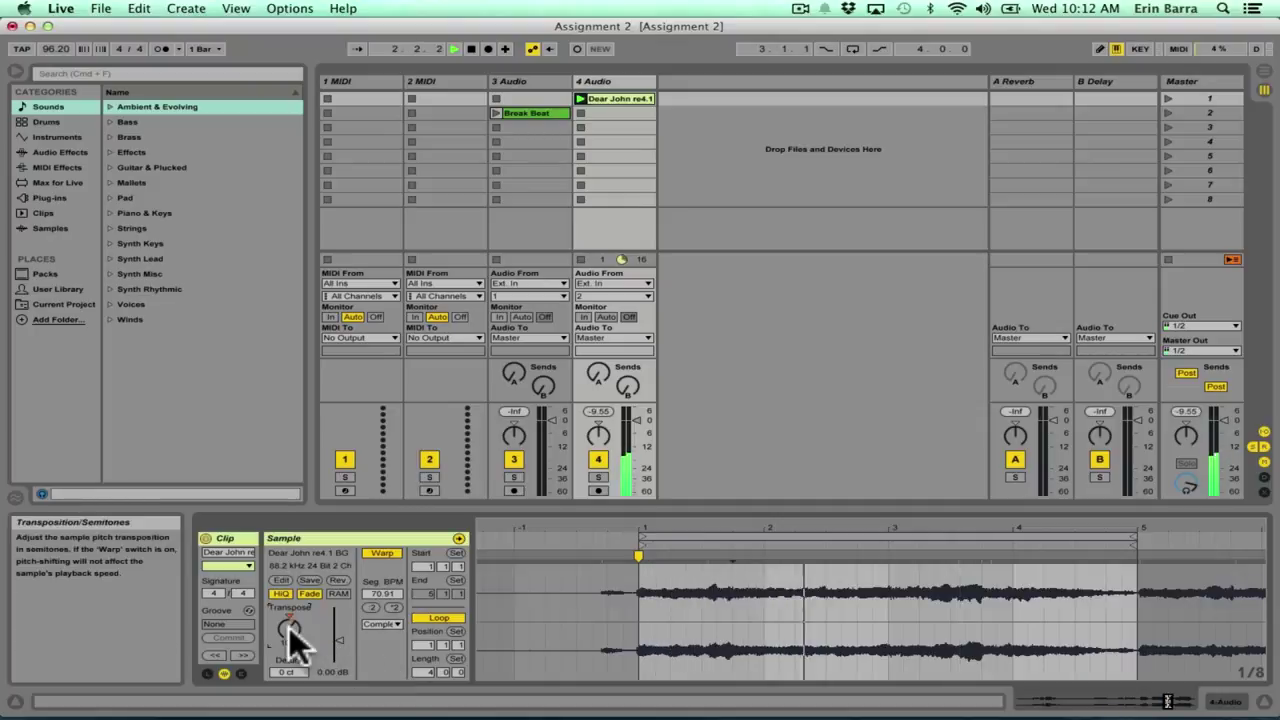
Step: Play the Break Beat clip together with Dear John while lowering the song tempo to about 78 BPM and raising it to 105.00, and stop playback
{"action": "left_click", "coordinate": [494, 112]}
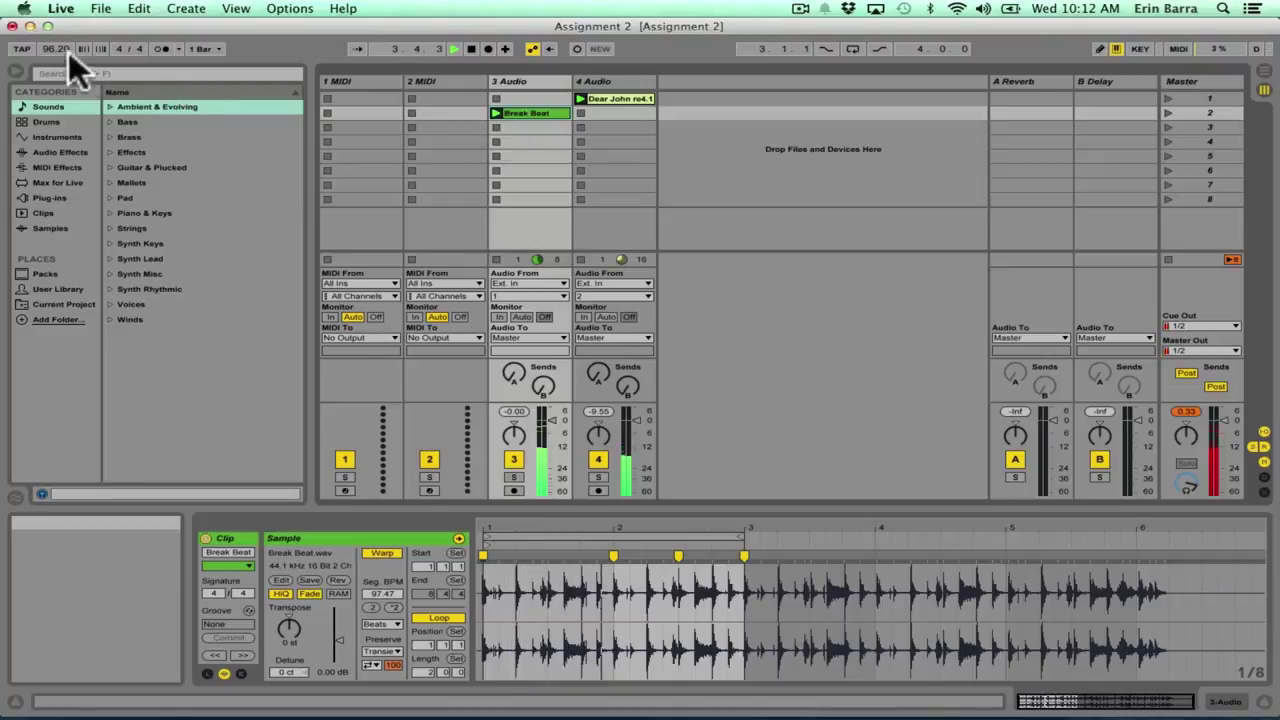
{"action": "left_click_drag", "start_coordinate": [60, 45], "coordinate": [60, 66]}
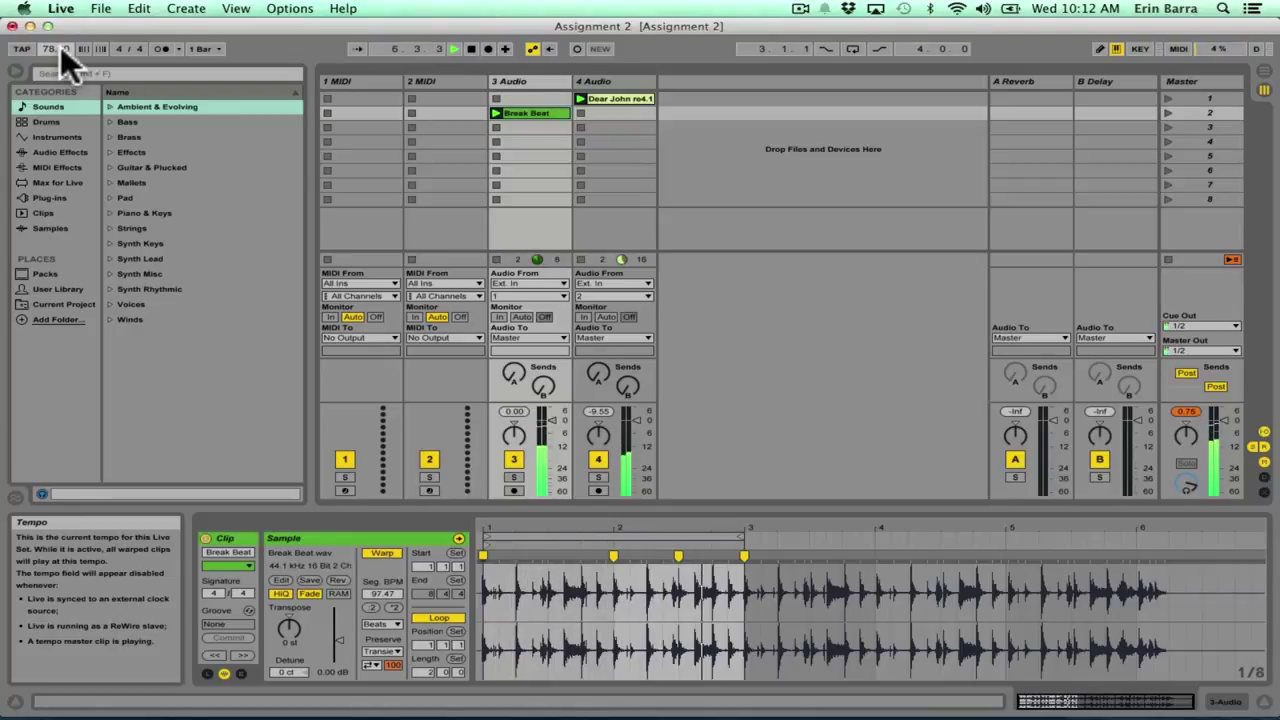
{"action": "mouse_move", "coordinate": [55, 43]}
{"action": "left_mouse_down"}
{"action": "mouse_move", "coordinate": [55, 17]}
{"action": "mouse_move", "coordinate": [55, 43]}
{"action": "left_mouse_up"}
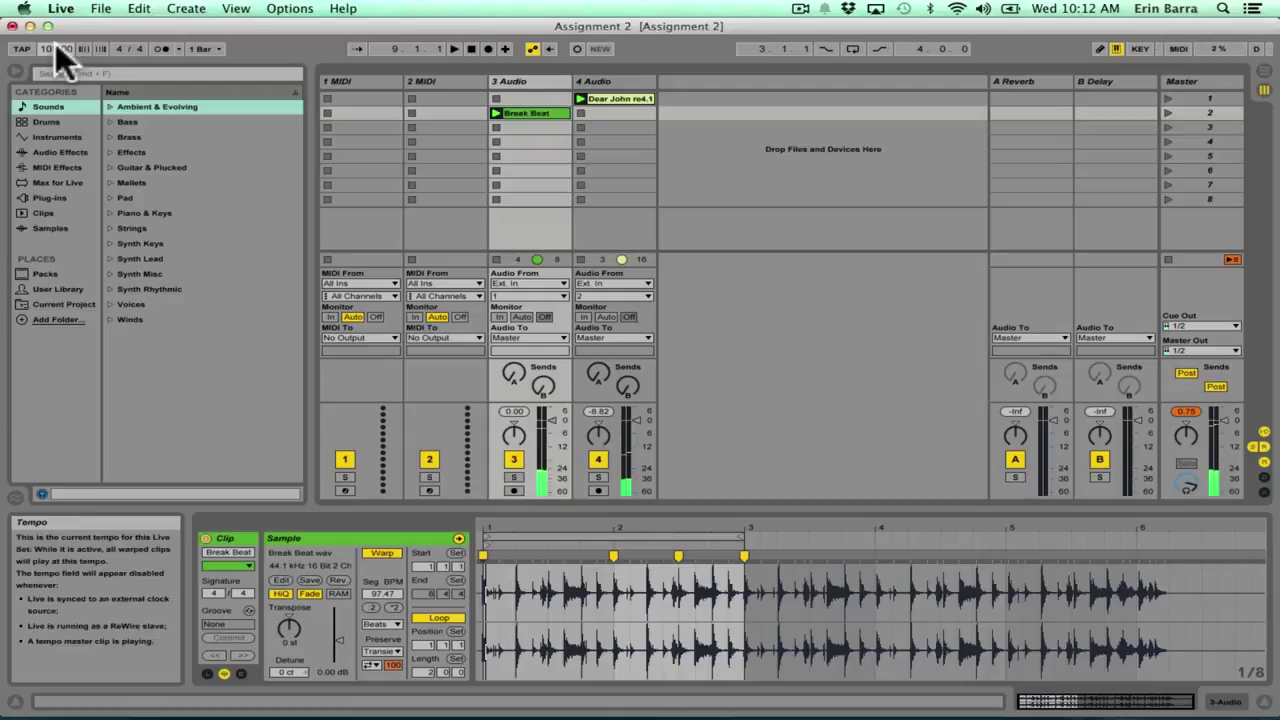
{"action": "key", "text": "space"}
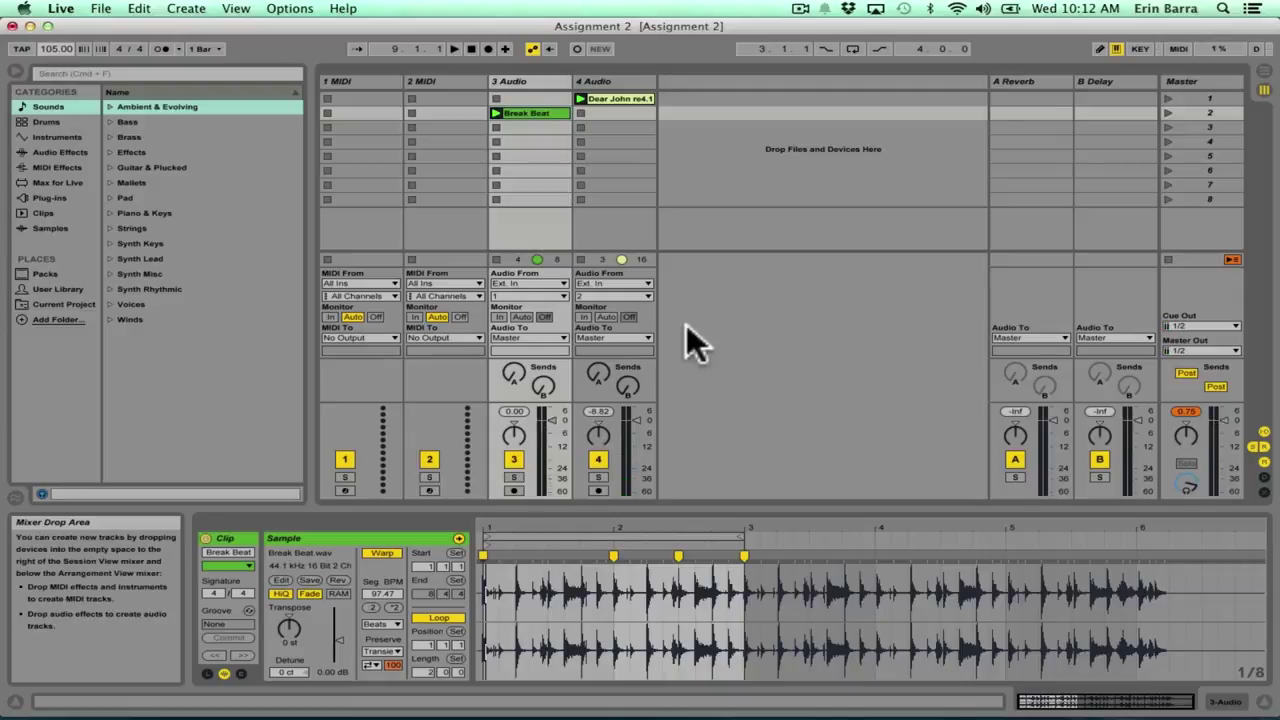